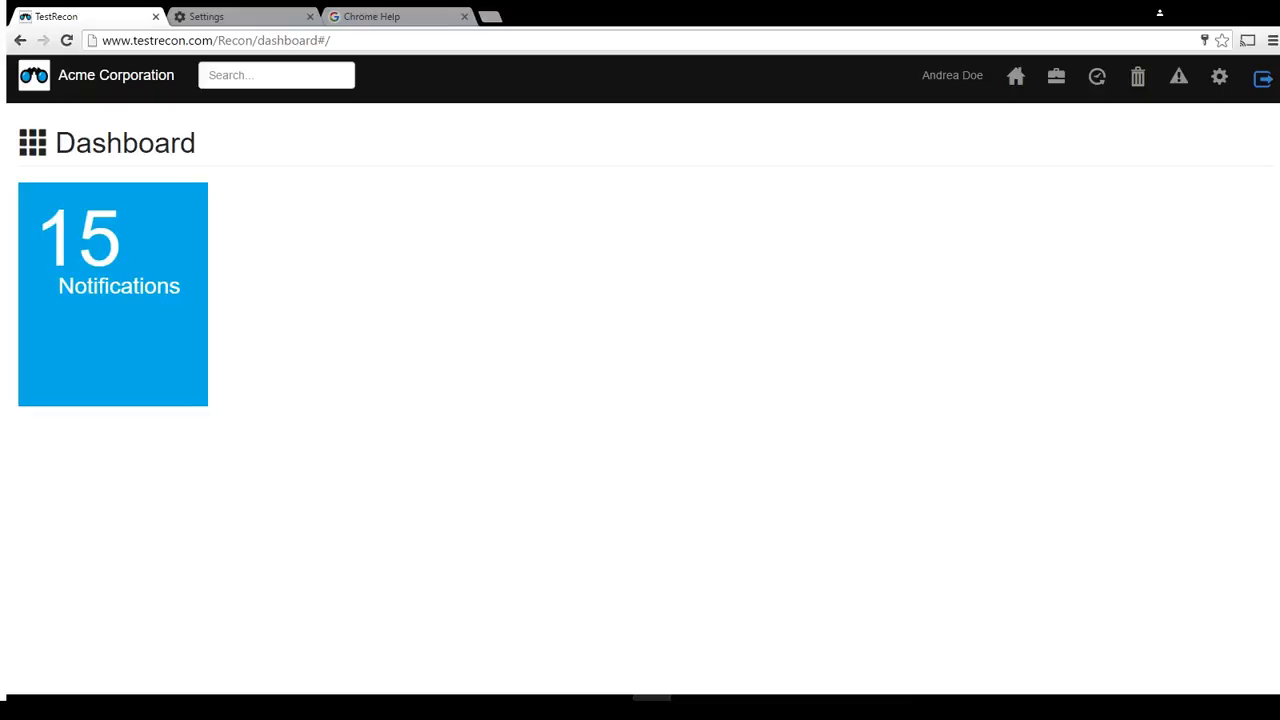
Step: Browse the Sales Tools project through the Website and Stable folders, viewing the Smoke folder and the Regression folder's test suites
{"action": "left_click", "coordinate": [1056, 76]}
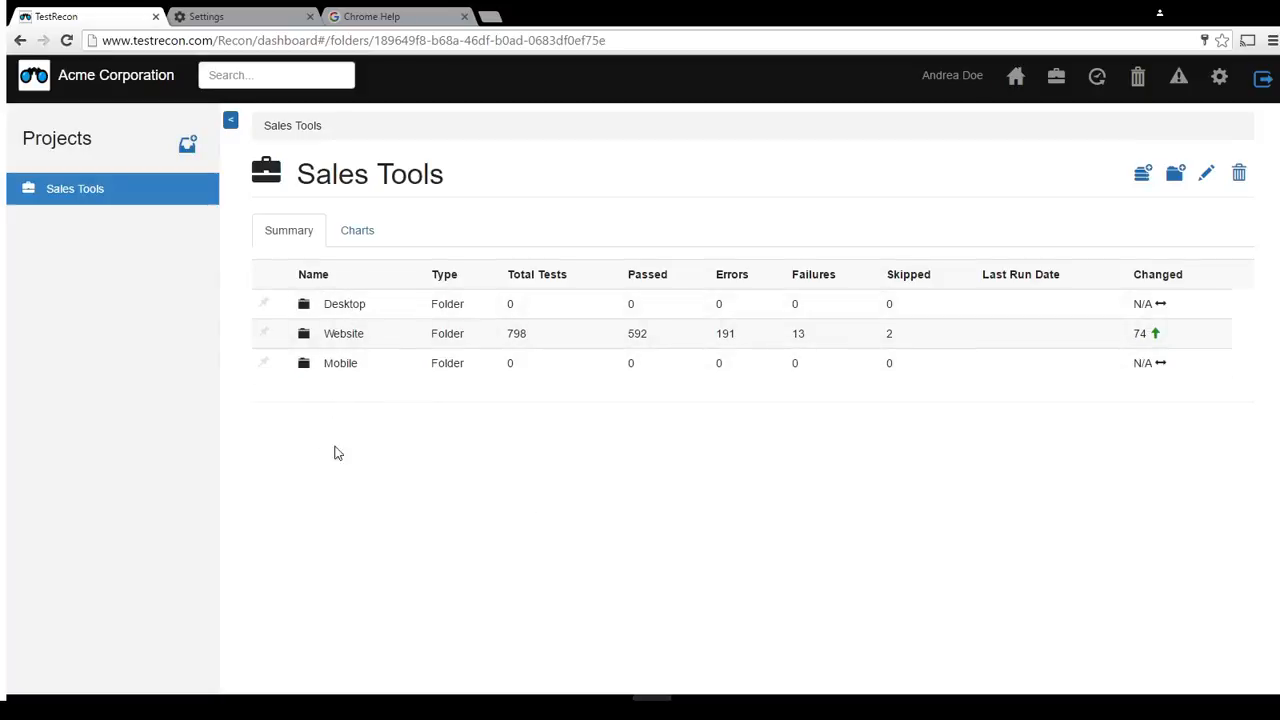
{"action": "left_click", "coordinate": [343, 337]}
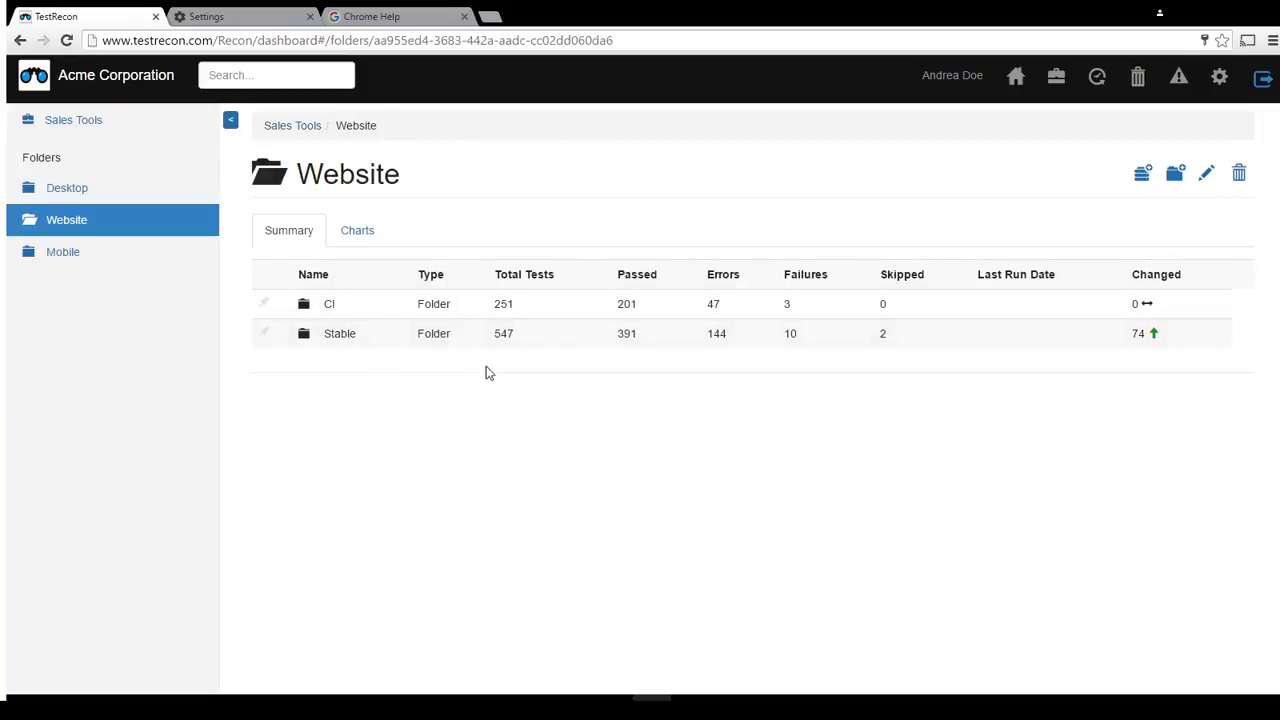
{"action": "left_click", "coordinate": [338, 336]}
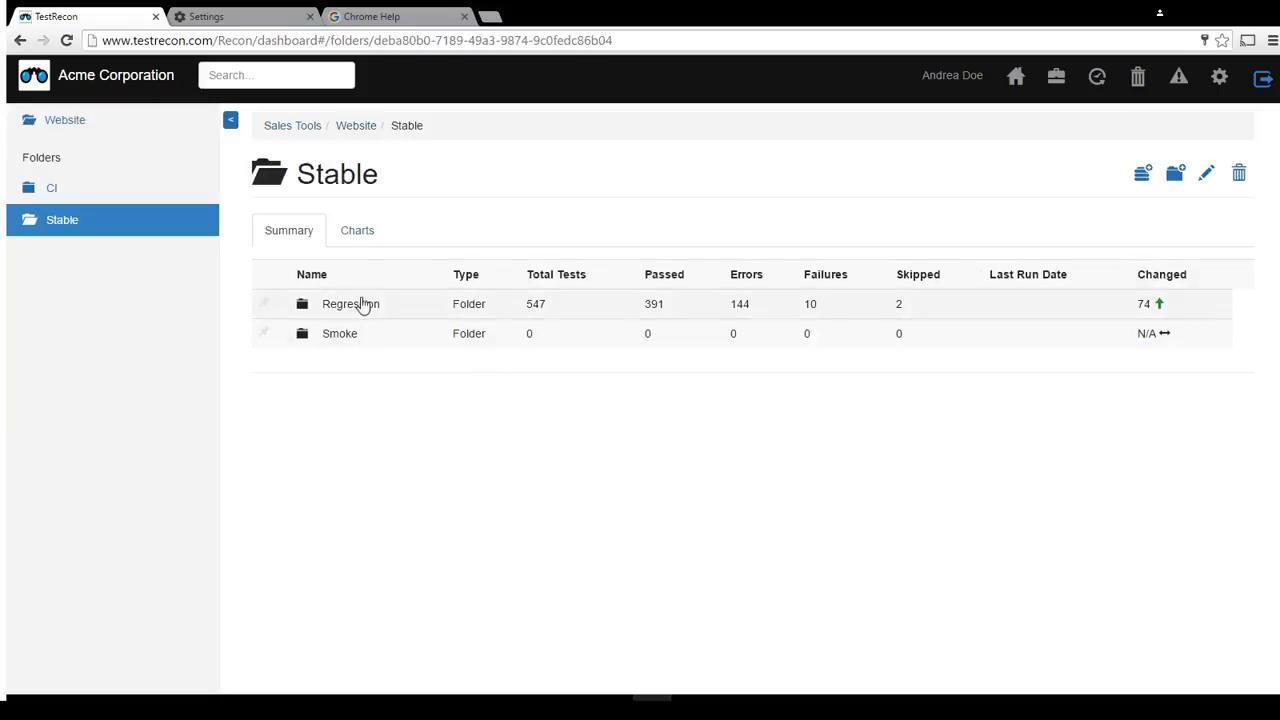
{"action": "left_click", "coordinate": [341, 337]}
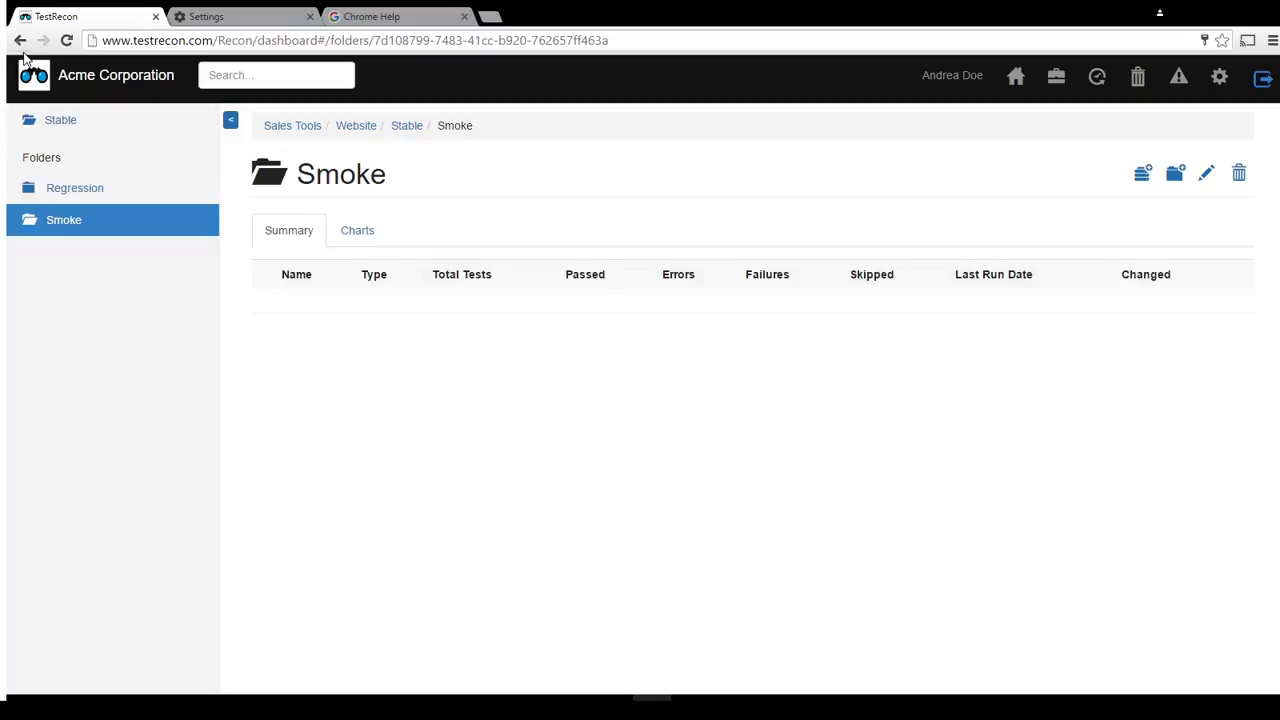
{"action": "left_click", "coordinate": [20, 40]}
{"action": "left_click", "coordinate": [345, 304]}
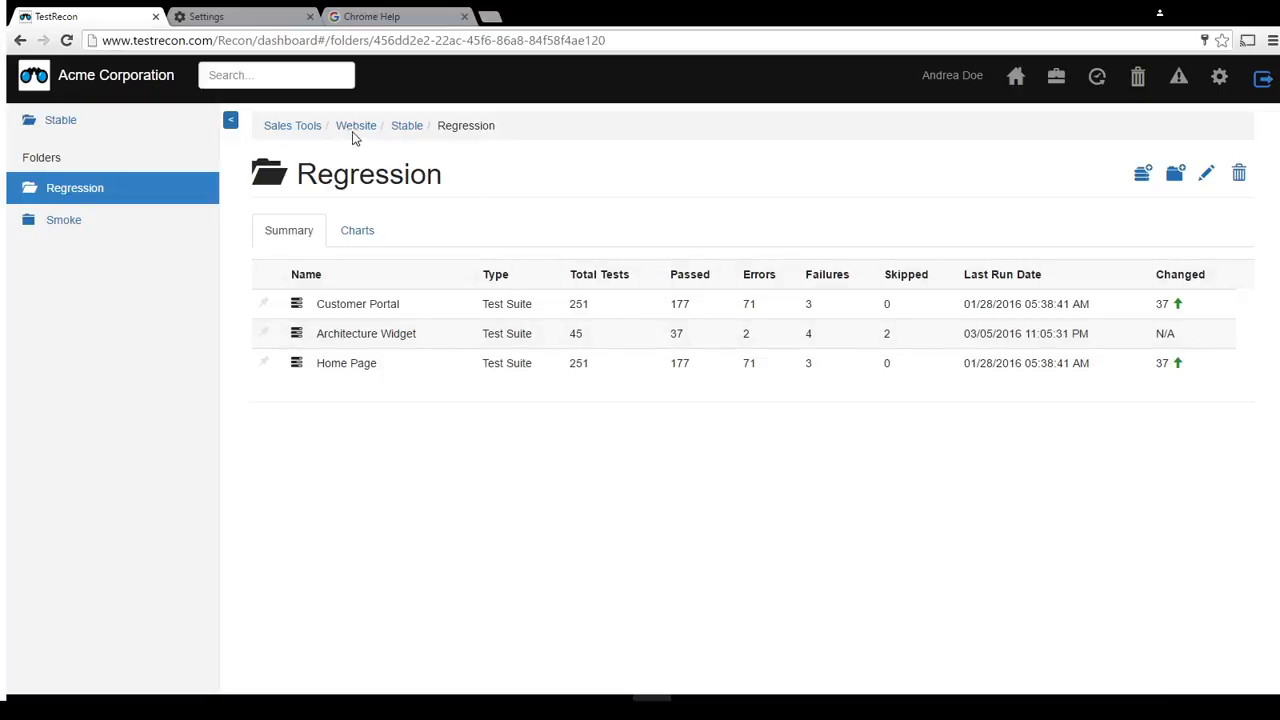
Step: Pin the Website folder's summary from the Sales Tools project to the dashboard and return to the dashboard
{"action": "left_click", "coordinate": [295, 126]}
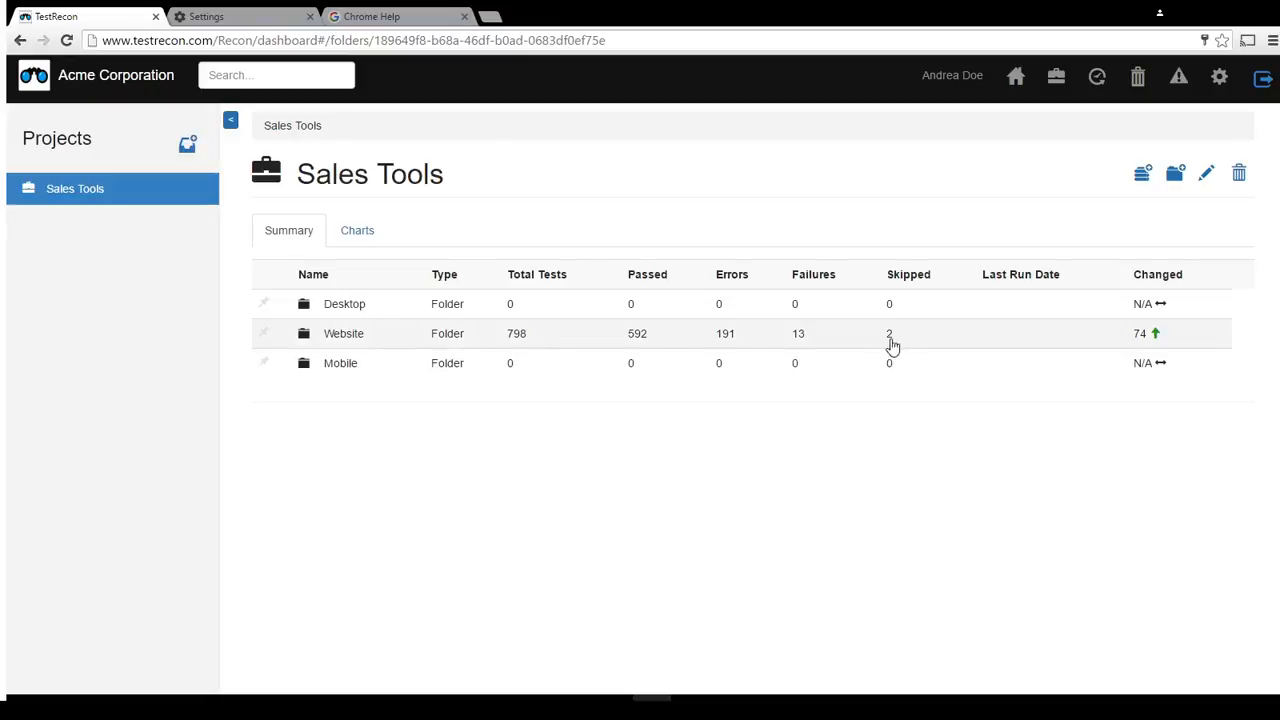
{"action": "left_click", "coordinate": [264, 334]}
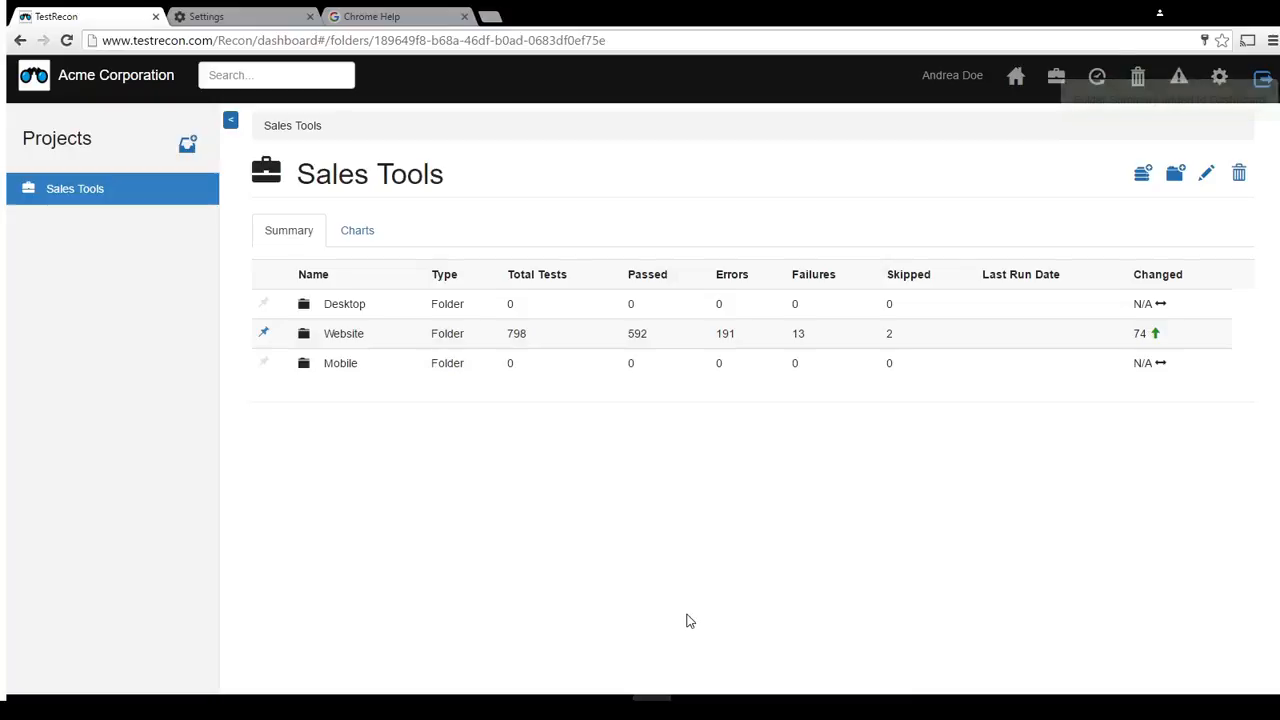
{"action": "left_click", "coordinate": [36, 80]}
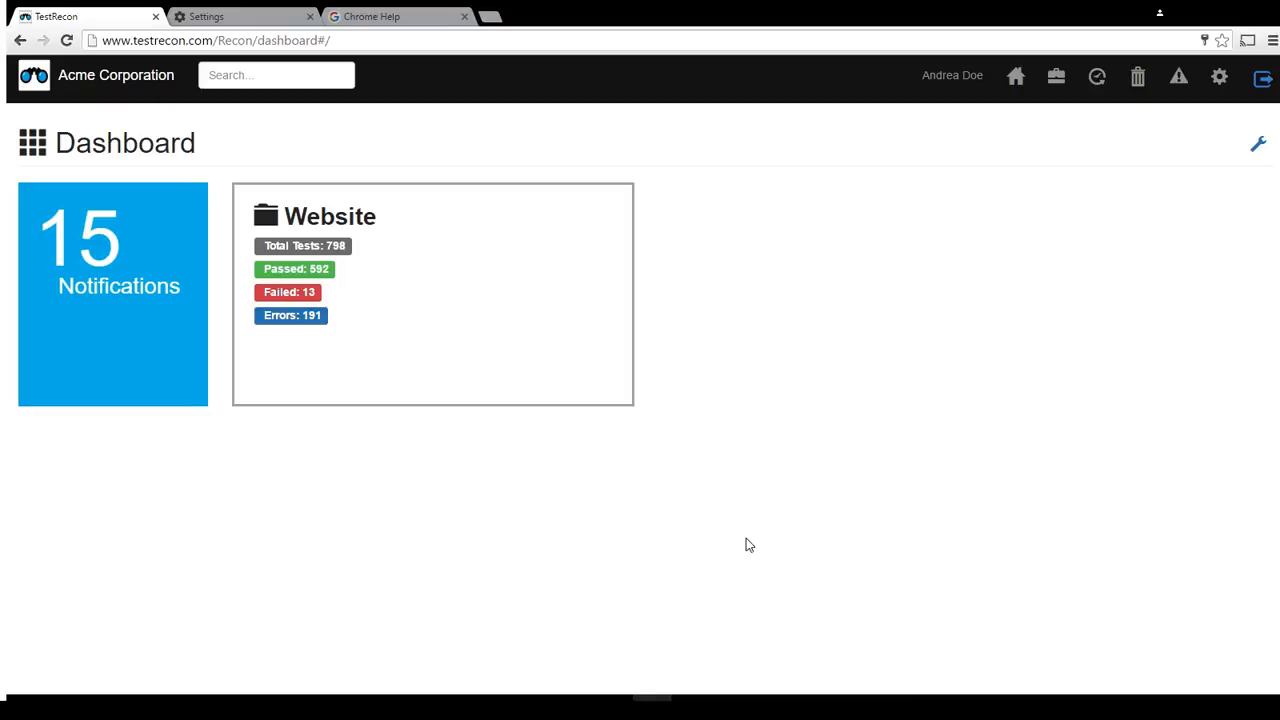
Step: Open the Website folder from its dashboard tile and compare the Sales Tools project's folder charts with its summary
{"action": "left_click", "coordinate": [410, 252]}
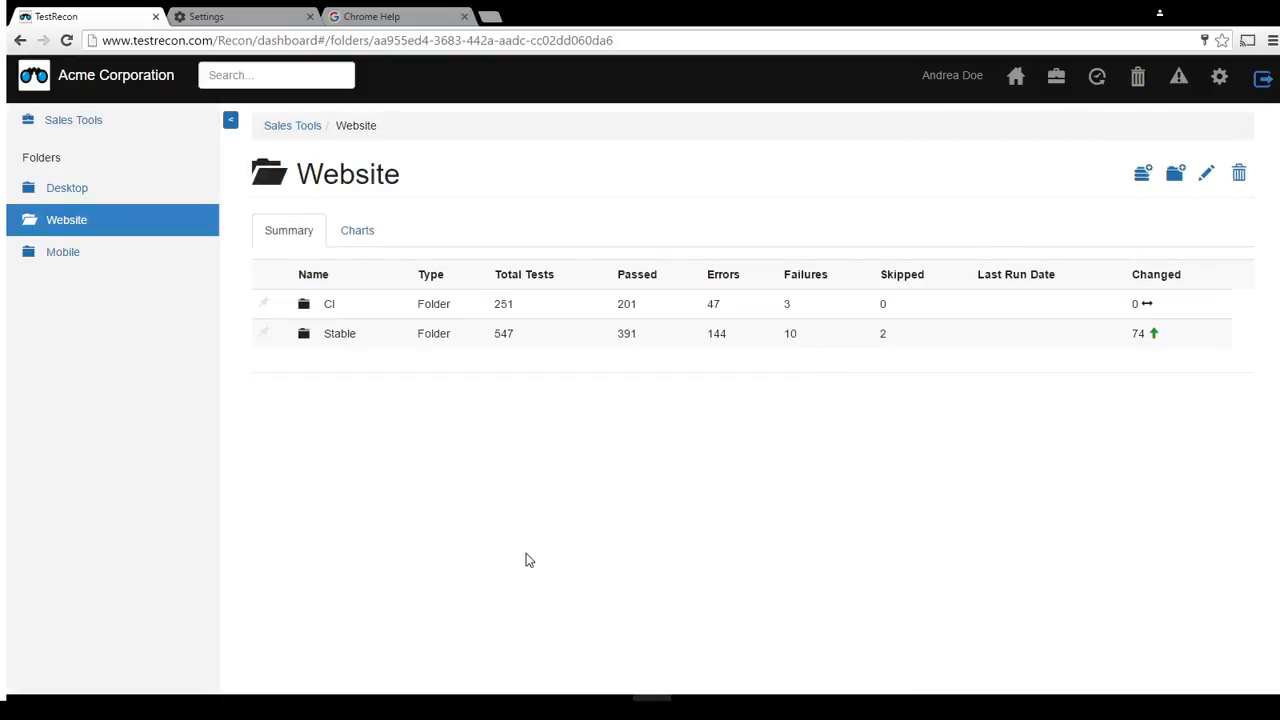
{"action": "left_click", "coordinate": [288, 127]}
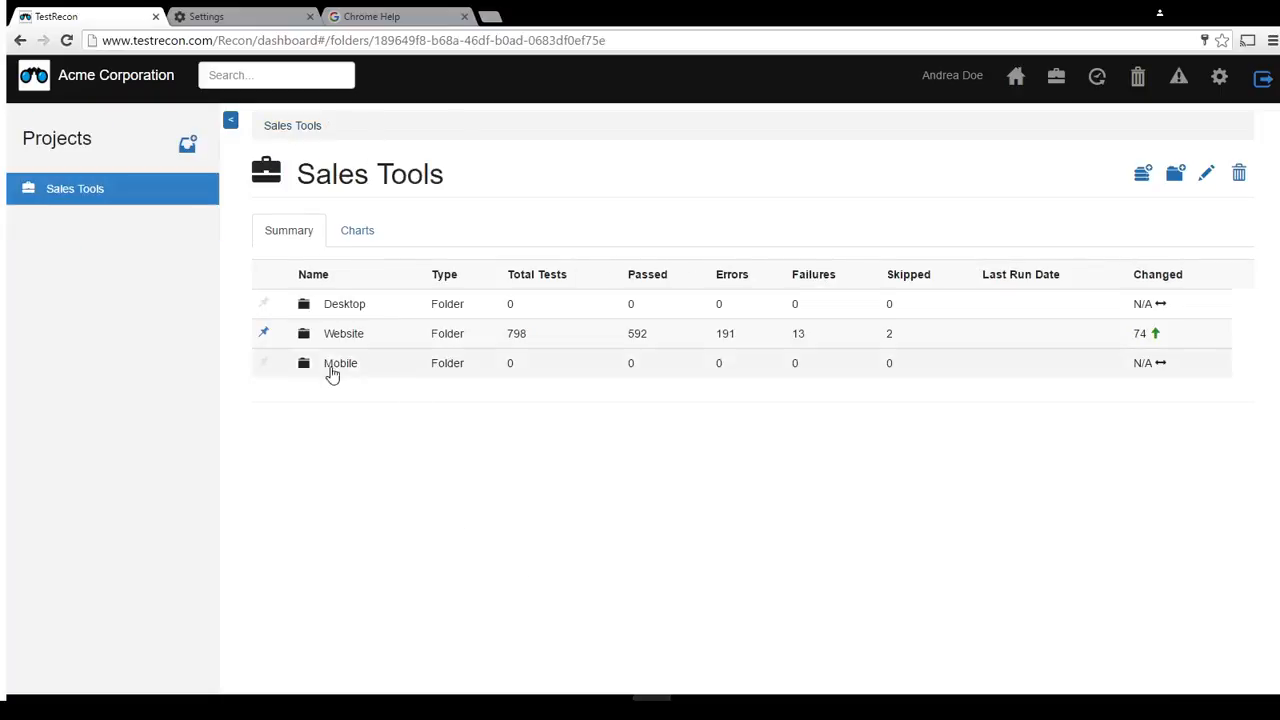
{"action": "left_click", "coordinate": [358, 232]}
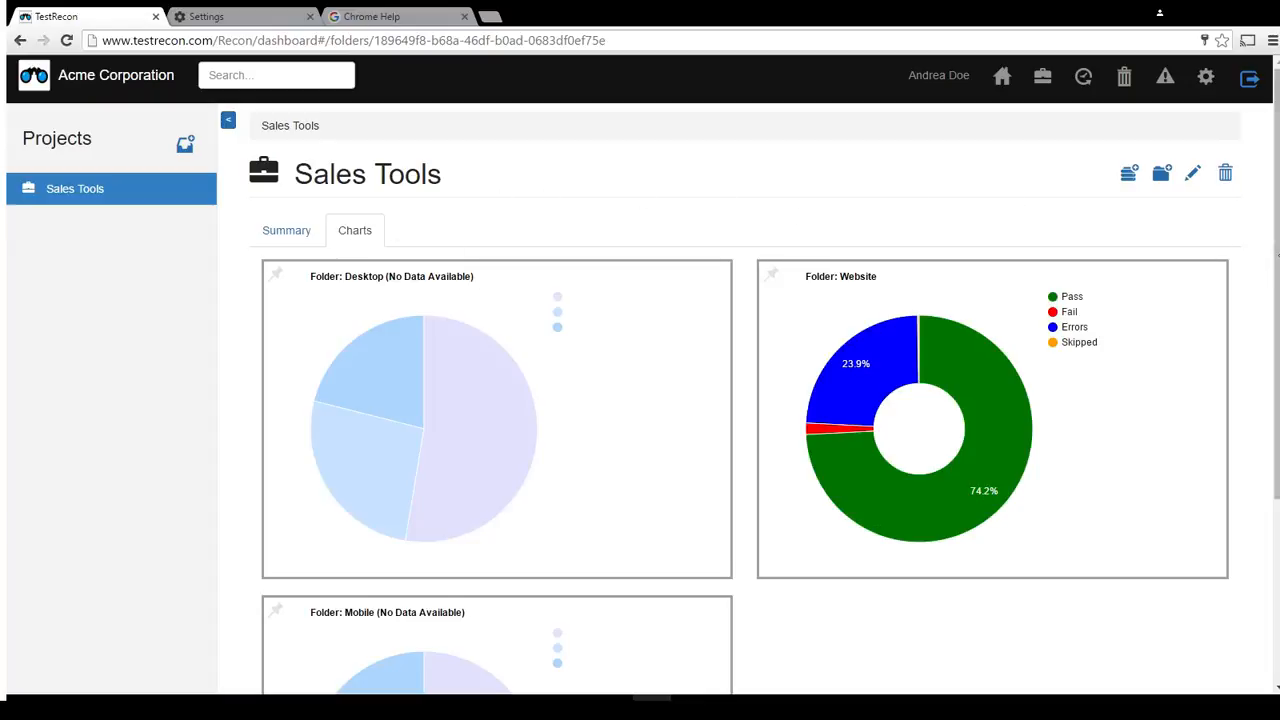
{"action": "scroll", "coordinate": [1257, 242], "scroll_direction": "down", "scroll_amount": 2}
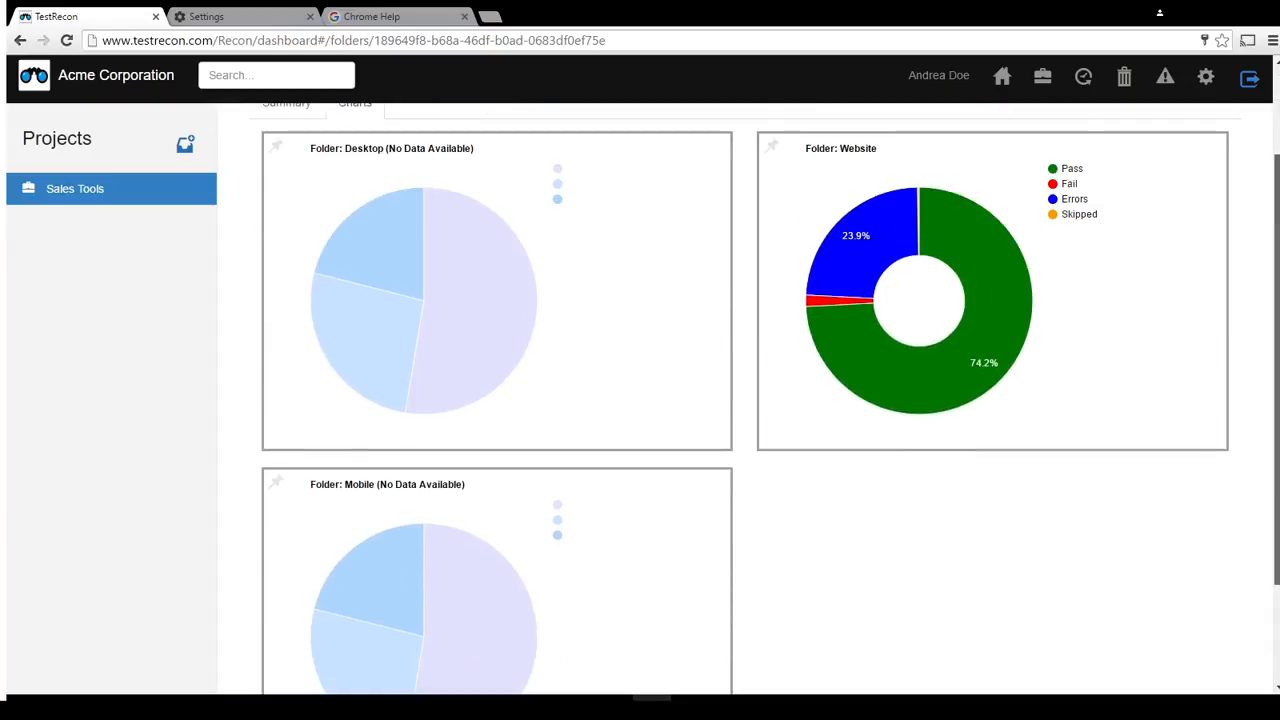
{"action": "scroll", "coordinate": [514, 186], "scroll_direction": "up", "scroll_amount": 2}
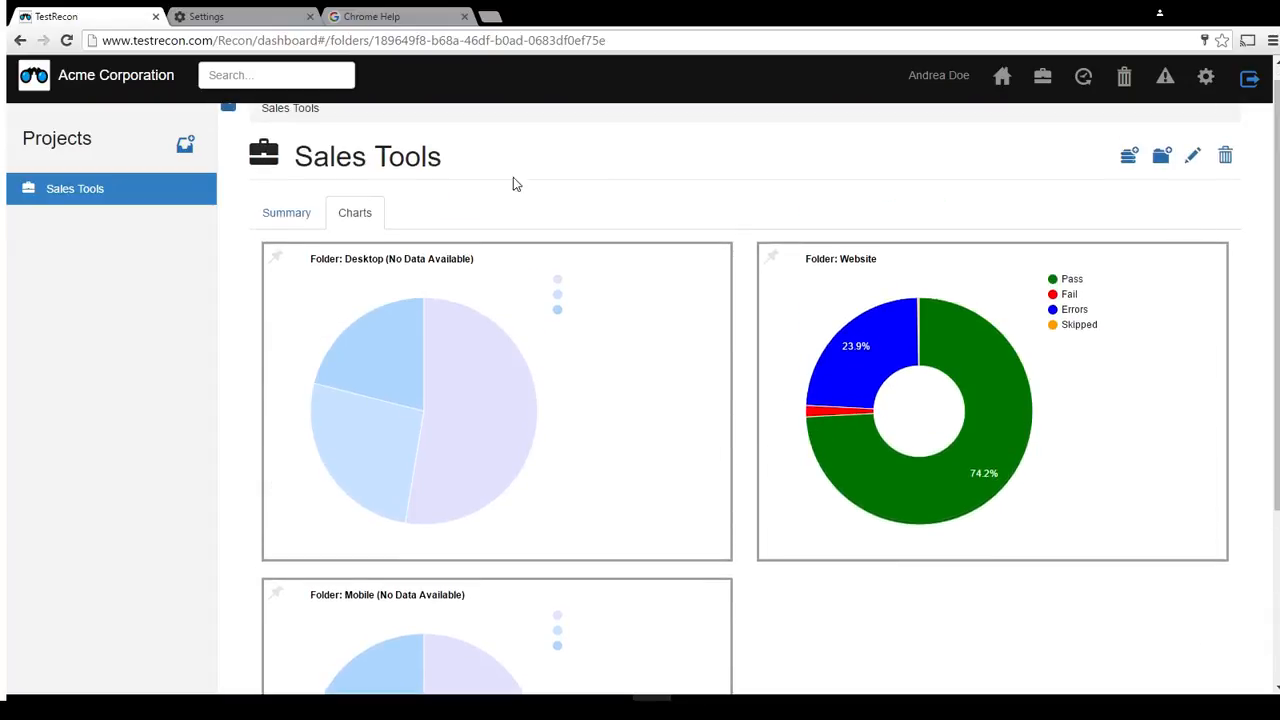
{"action": "left_click", "coordinate": [277, 214]}
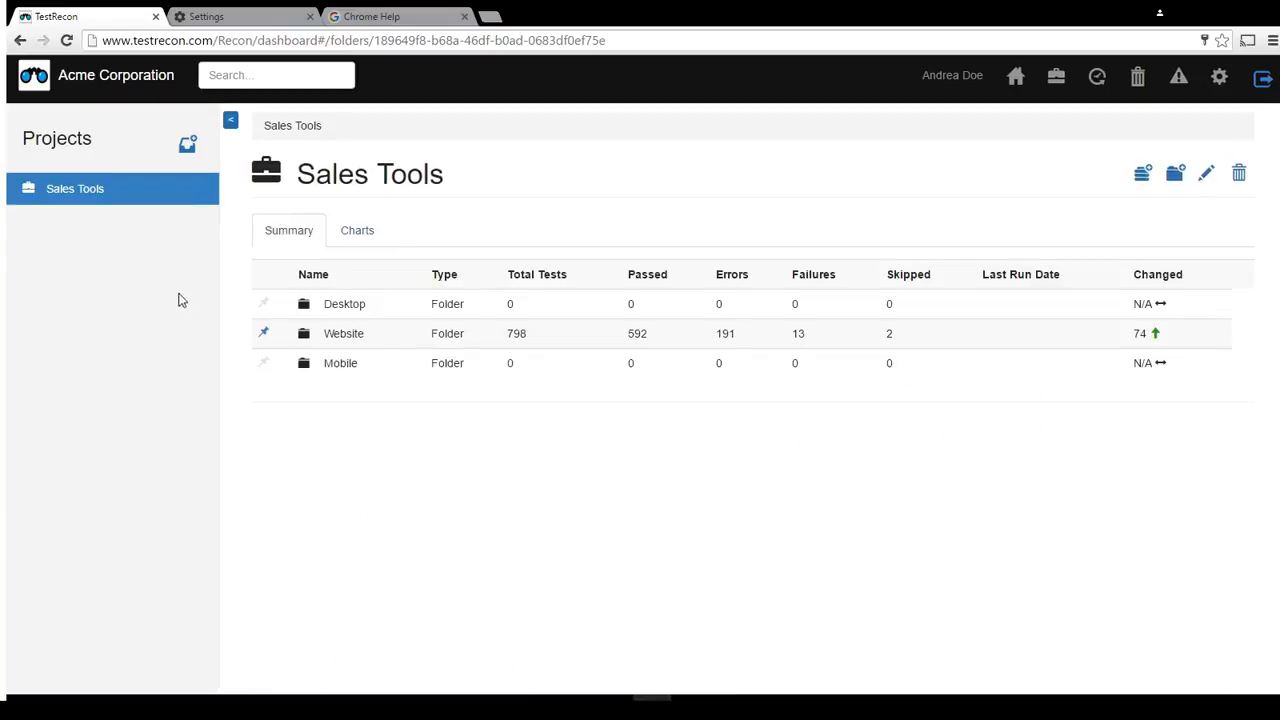
Step: Pin the Website folder's chart from the Sales Tools project to the dashboard and return to the dashboard
{"action": "left_click", "coordinate": [365, 236]}
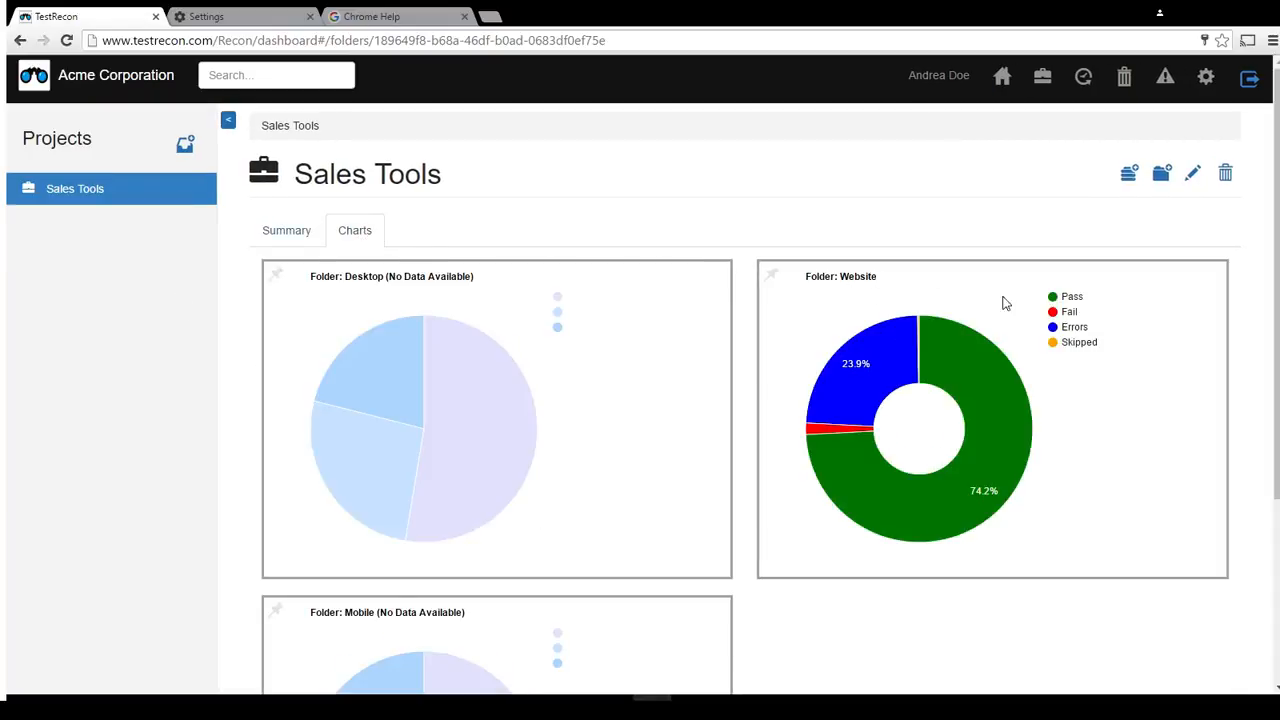
{"action": "mouse_move", "coordinate": [894, 377]}
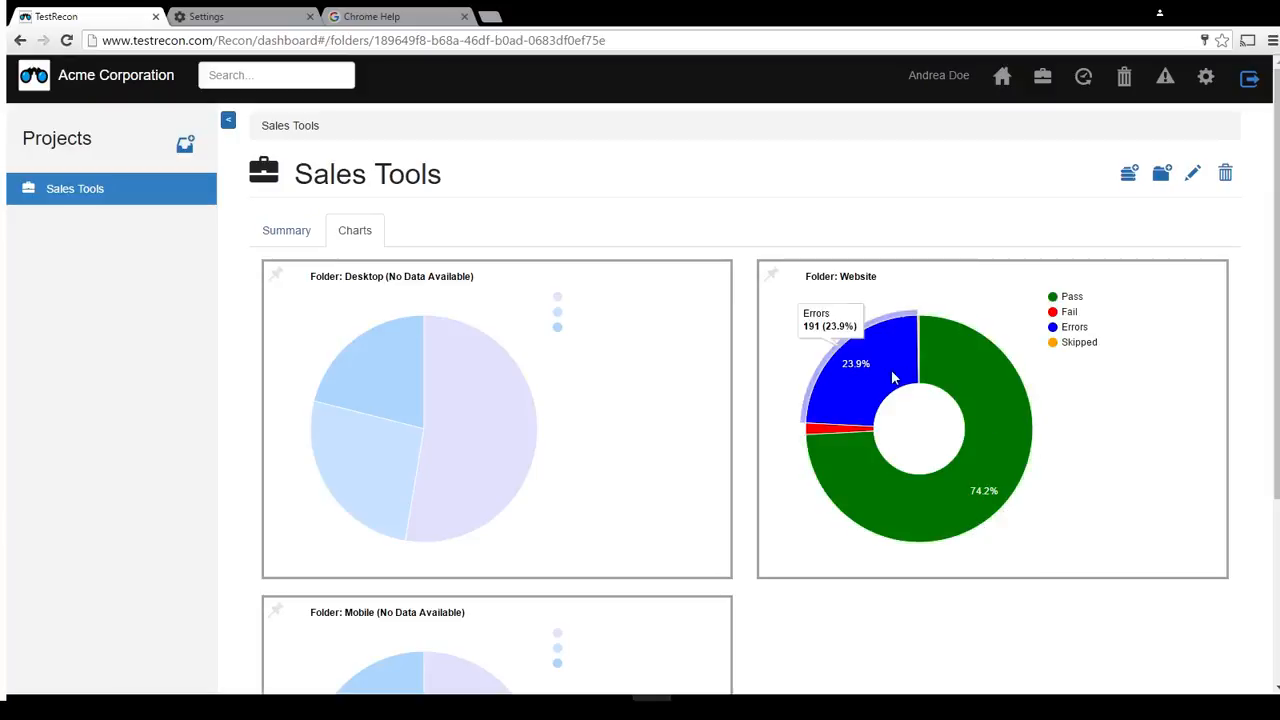
{"action": "left_click", "coordinate": [772, 280]}
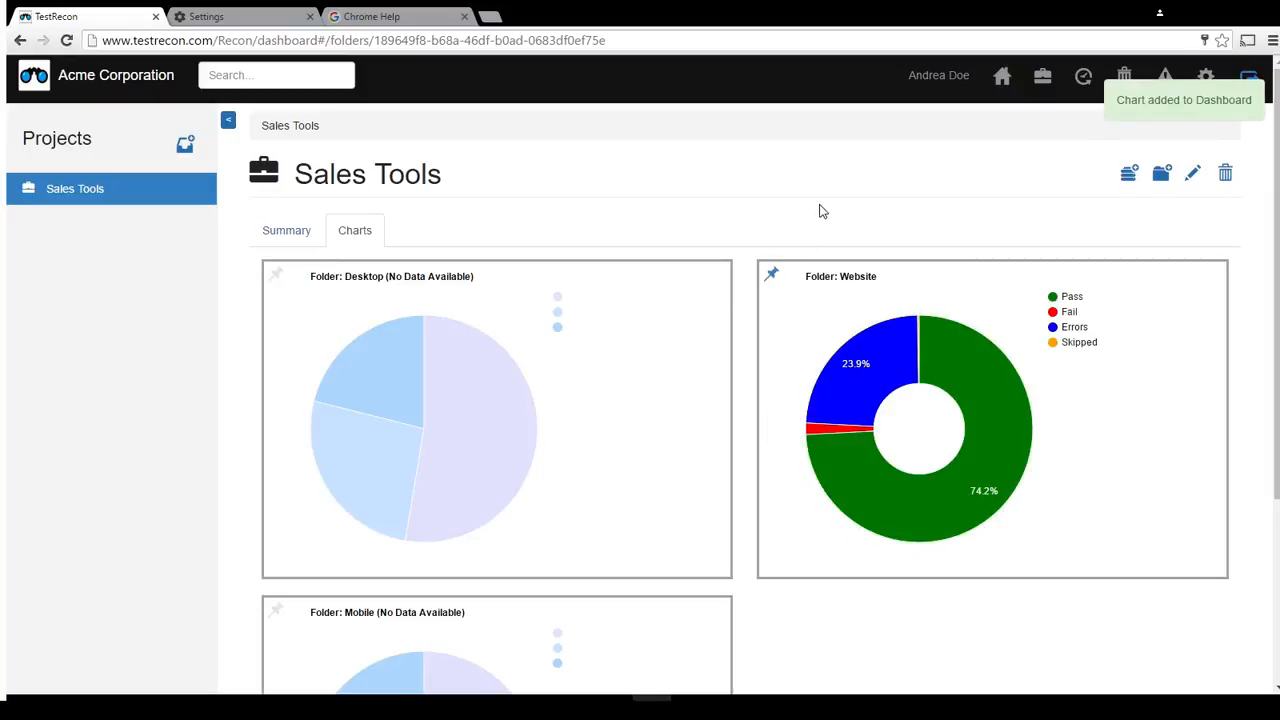
{"action": "left_click", "coordinate": [36, 80]}
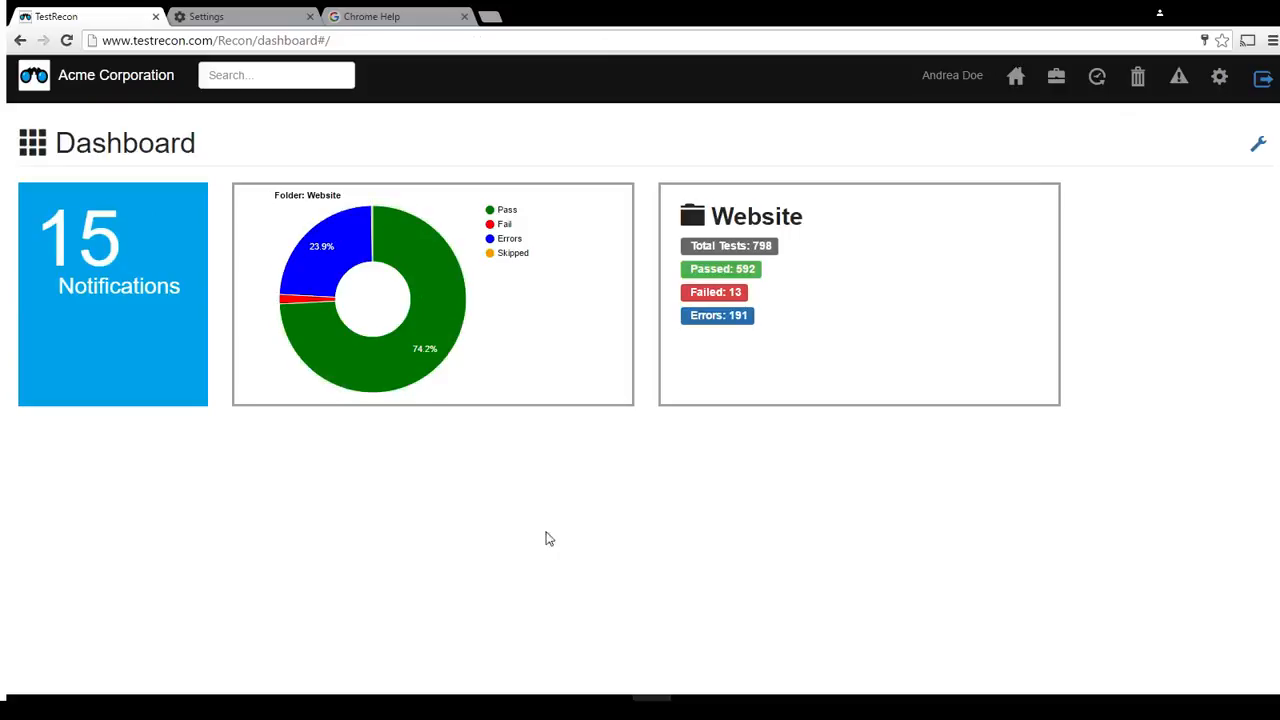
Step: Pin the Home Page suite's summary from the Website > Stable > Regression folder to the dashboard and return there
{"action": "left_click", "coordinate": [595, 390]}
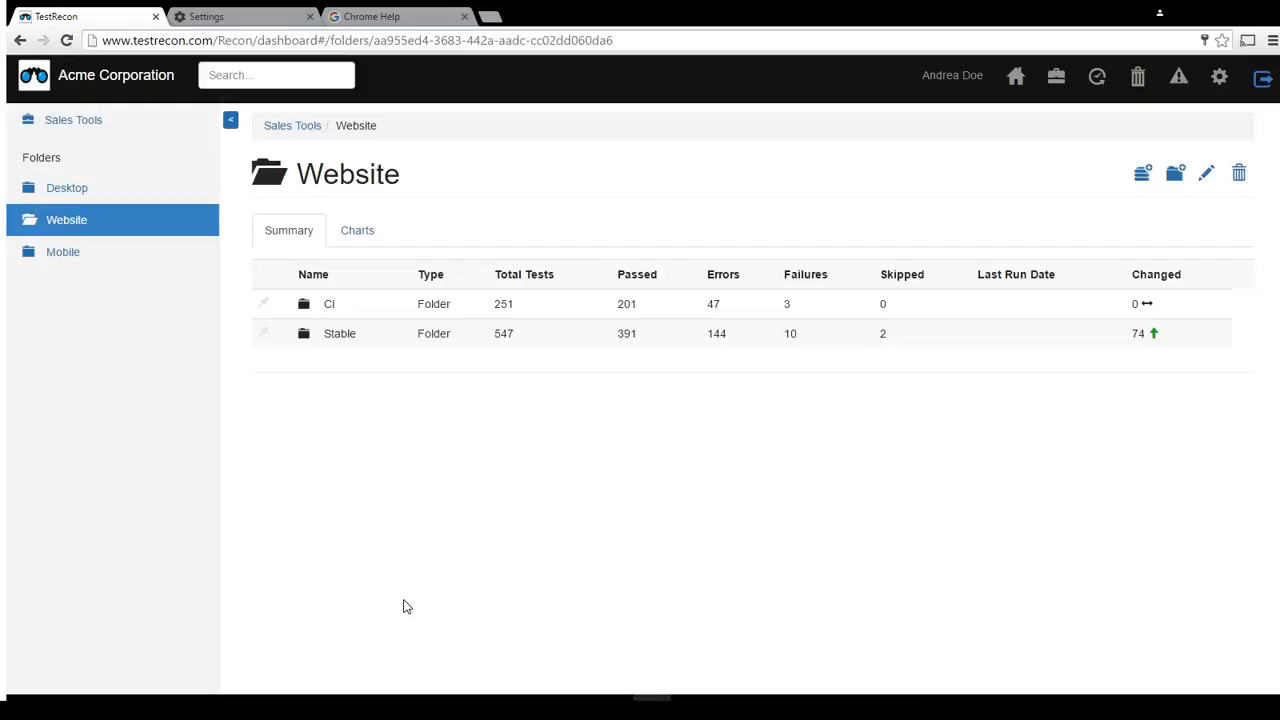
{"action": "left_click", "coordinate": [340, 336]}
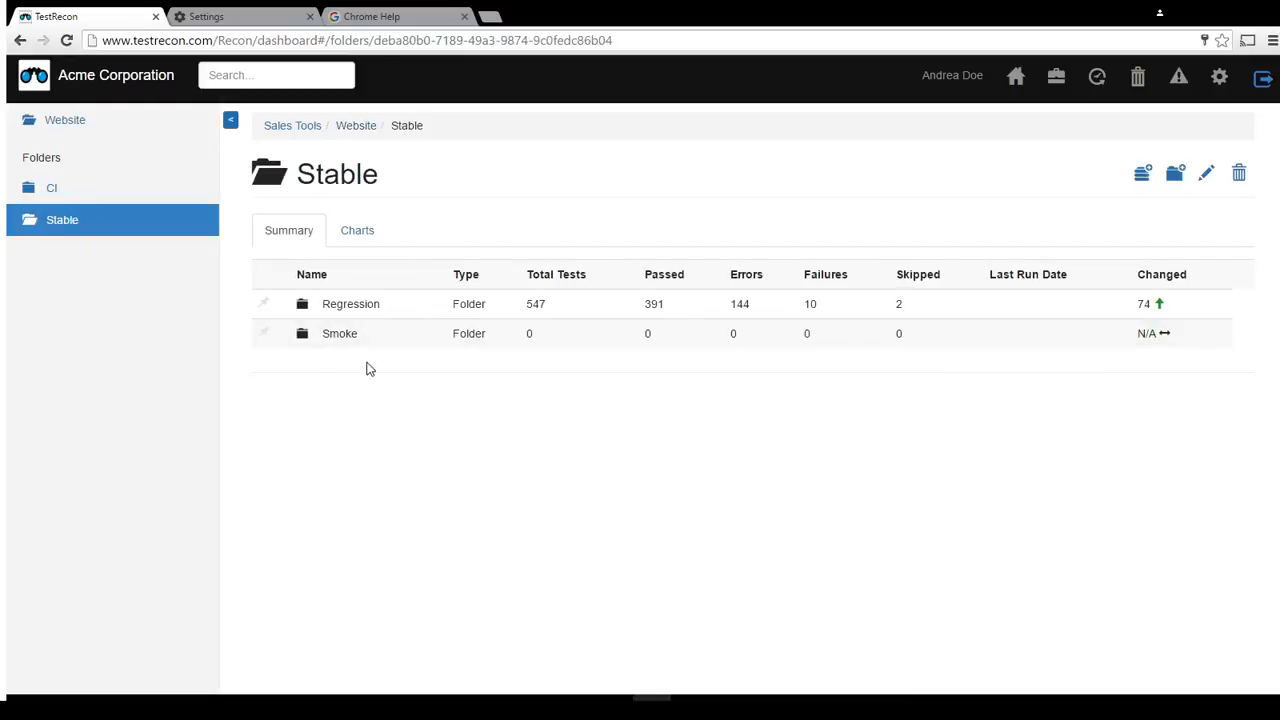
{"action": "left_click", "coordinate": [358, 305]}
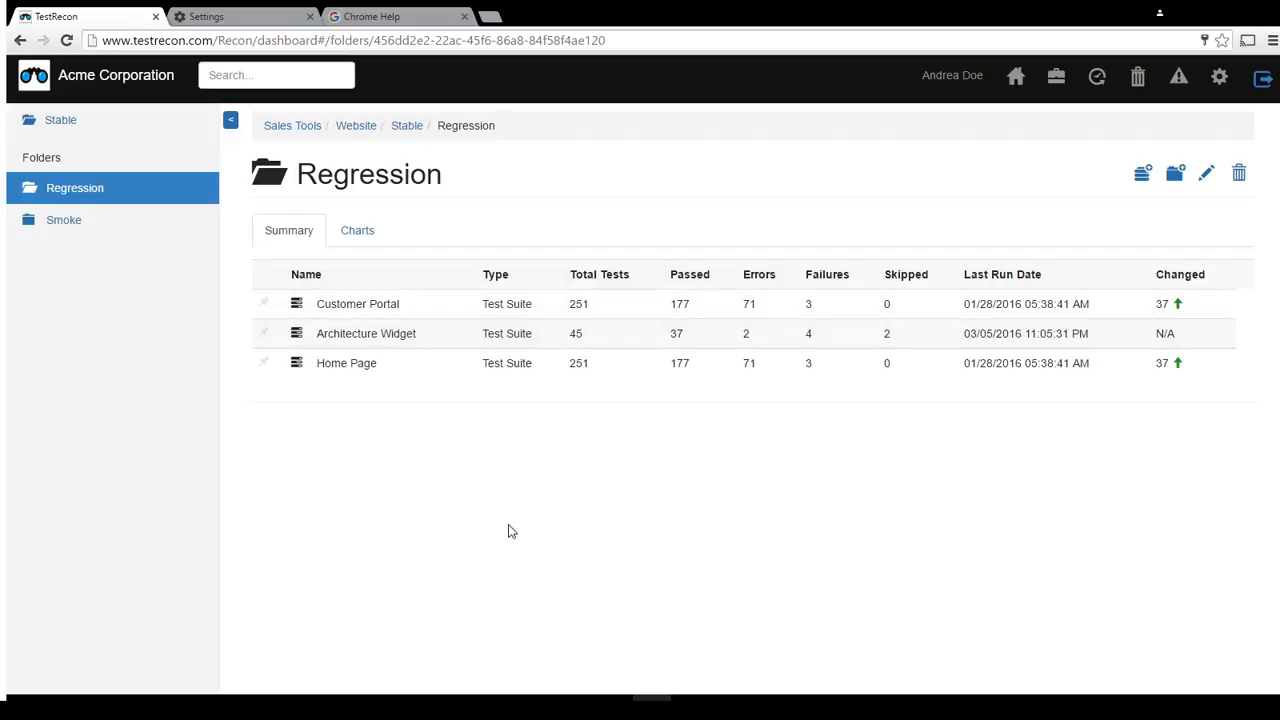
{"action": "left_click", "coordinate": [264, 365]}
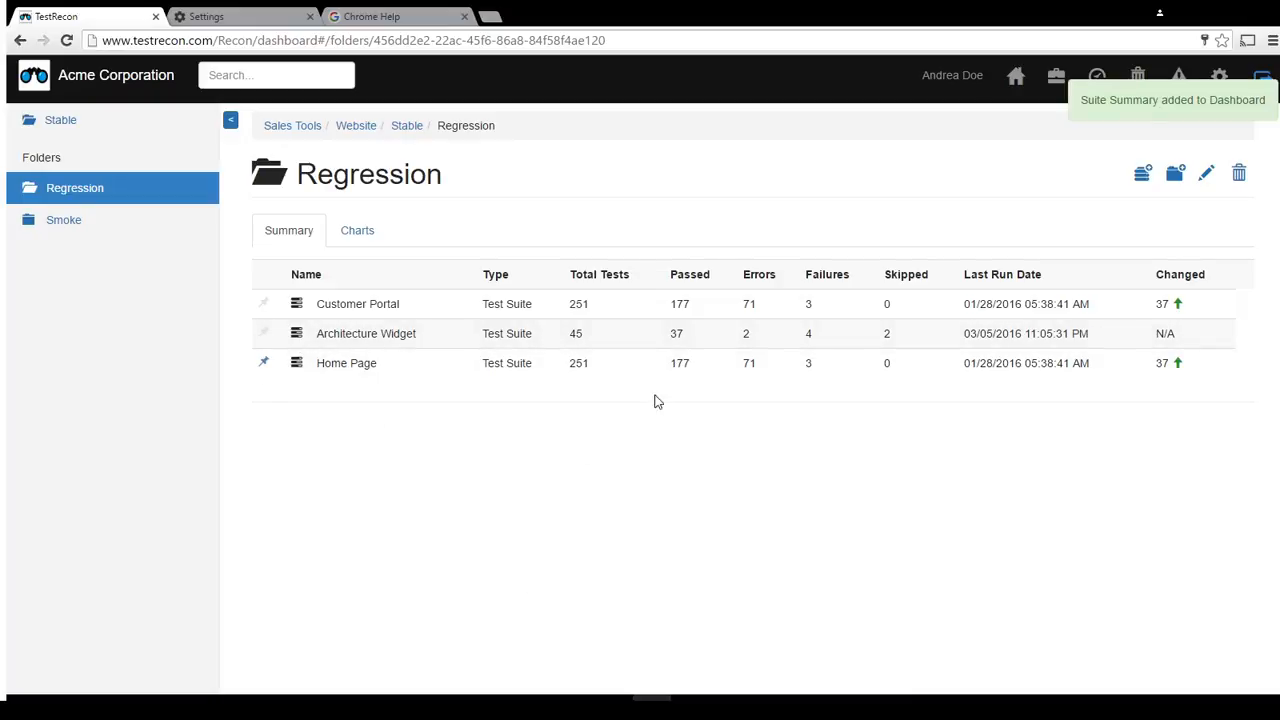
{"action": "left_click", "coordinate": [42, 82]}
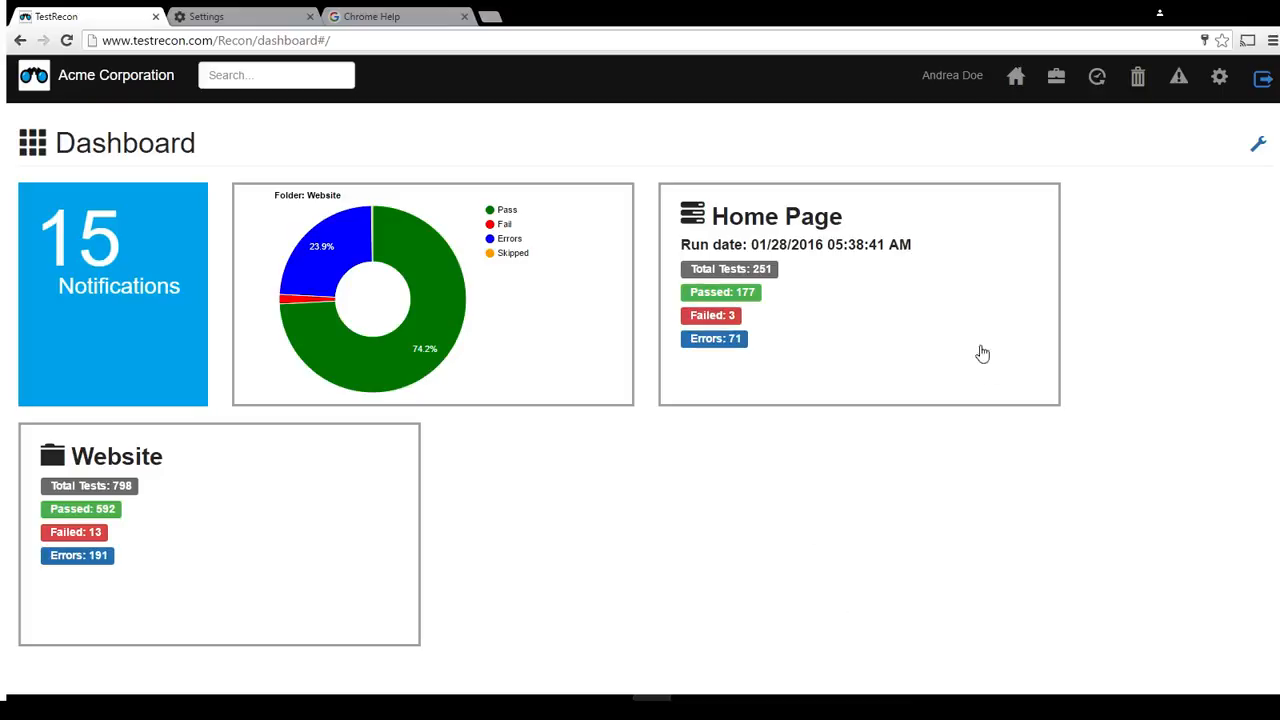
Step: Review the run result behind the Home Page dashboard tile, collapsing and expanding its Summary section, and view the suite's most recent runs
{"action": "left_click", "coordinate": [885, 398]}
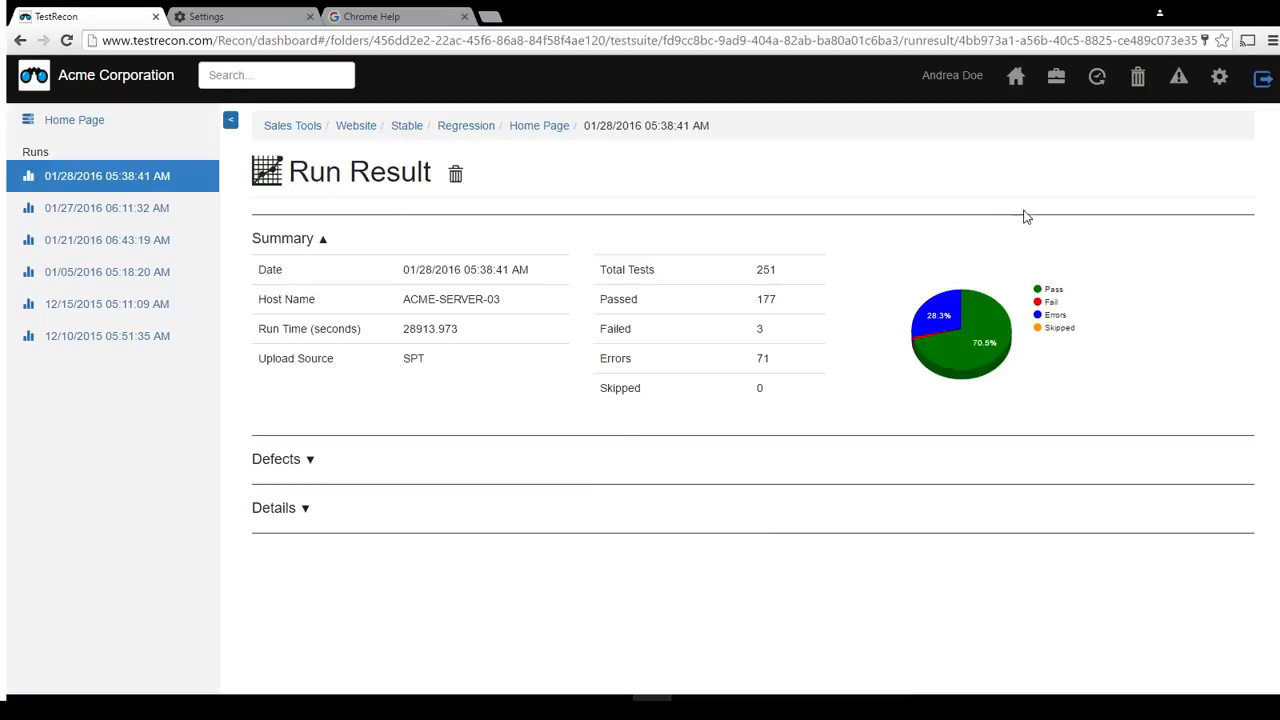
{"action": "left_click", "coordinate": [324, 242]}
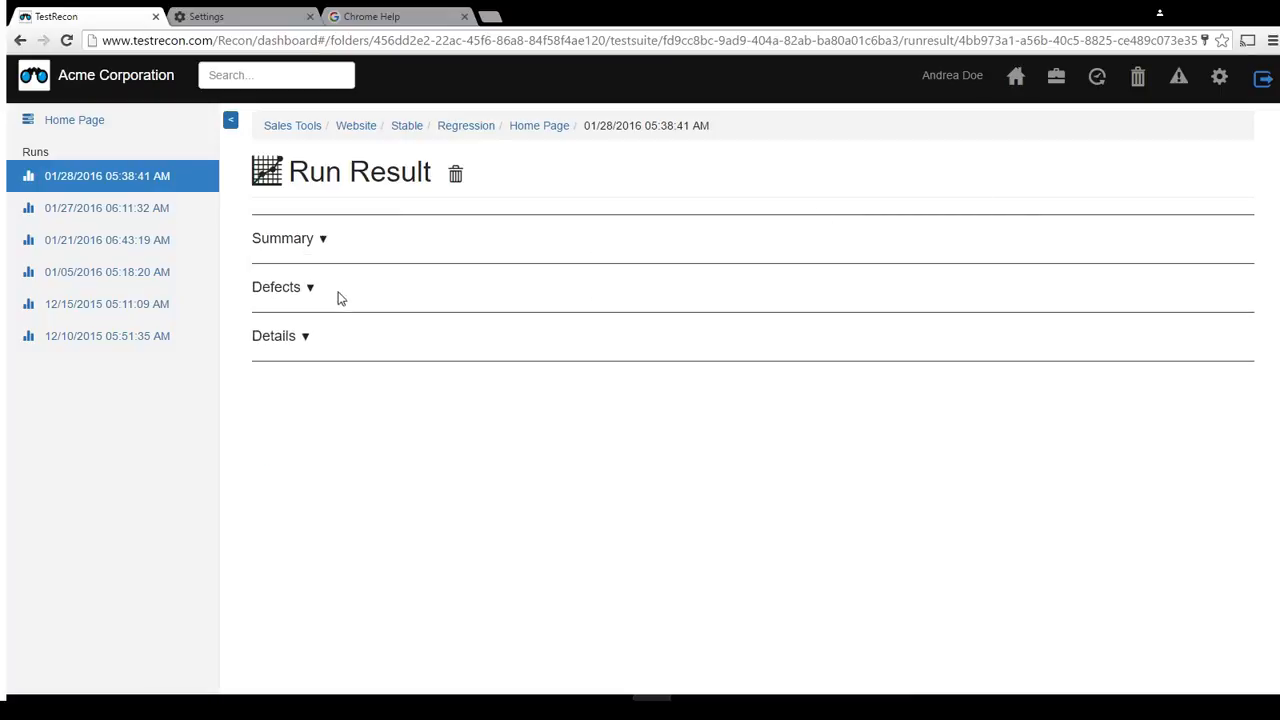
{"action": "left_click", "coordinate": [324, 242]}
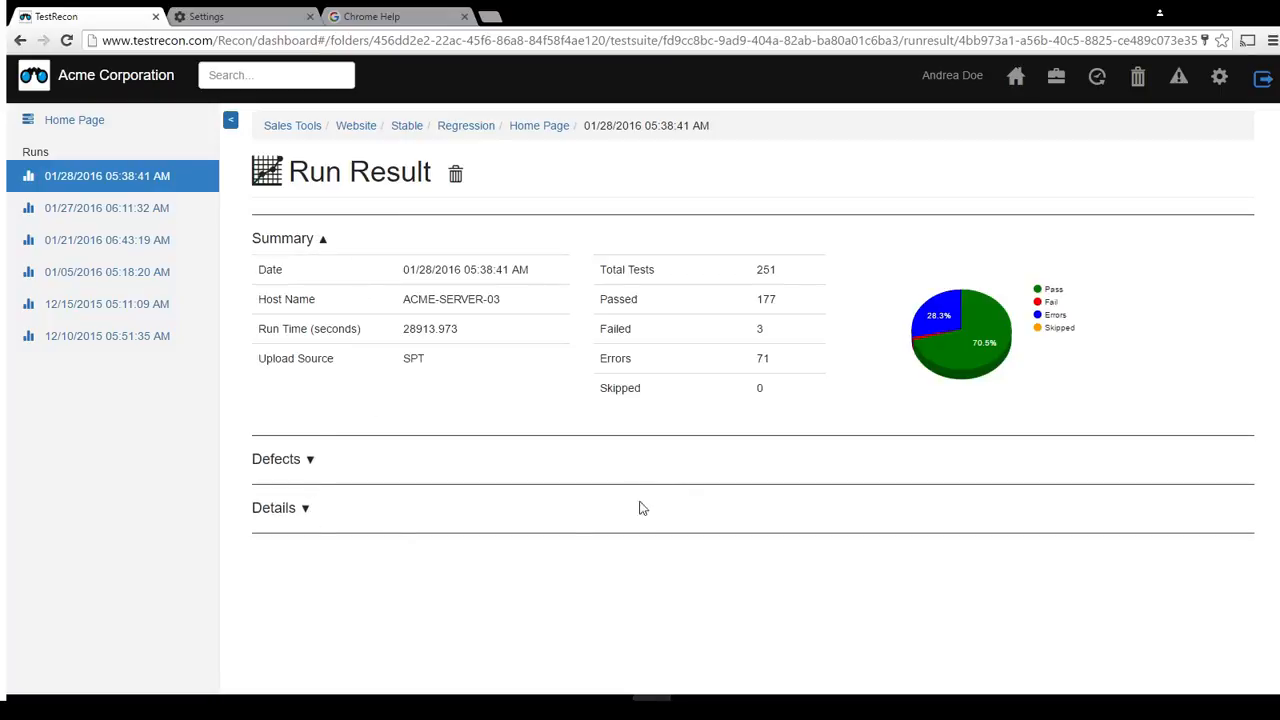
{"action": "left_click", "coordinate": [541, 131]}
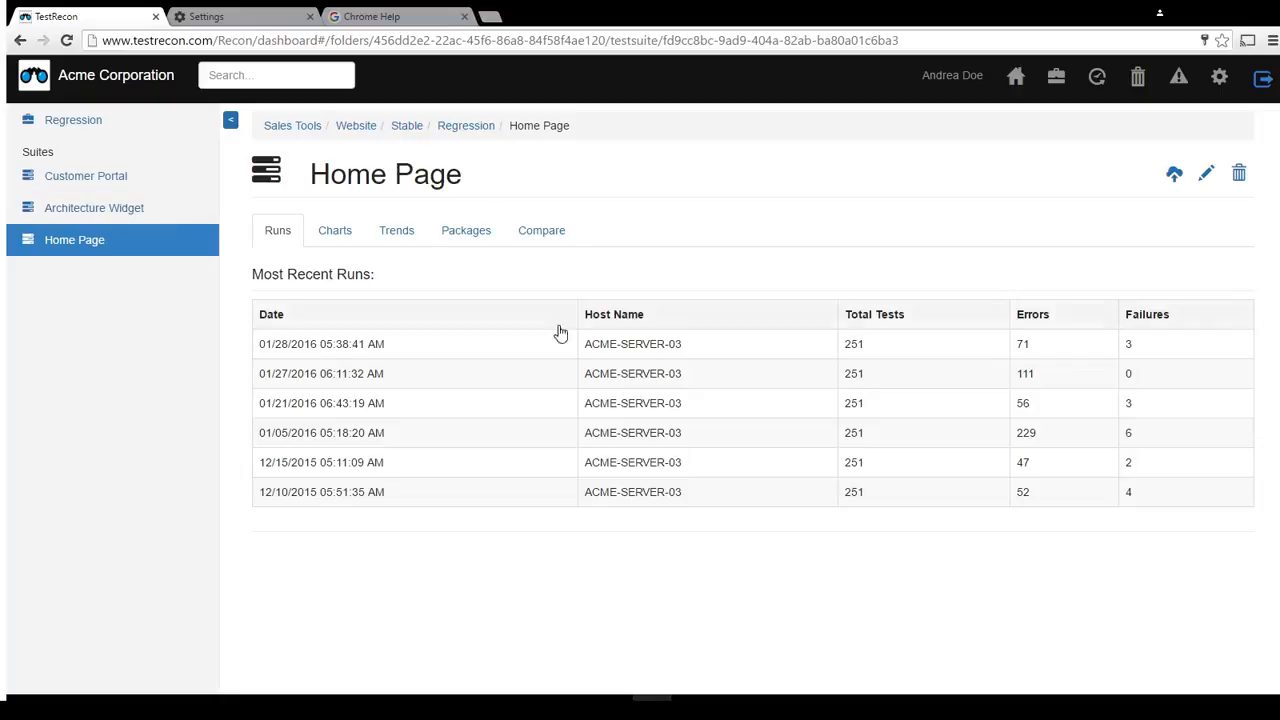
Step: Pin the Home Page suite's latest test results chart from the Regression folder to the dashboard and return to the dashboard
{"action": "left_click", "coordinate": [466, 126]}
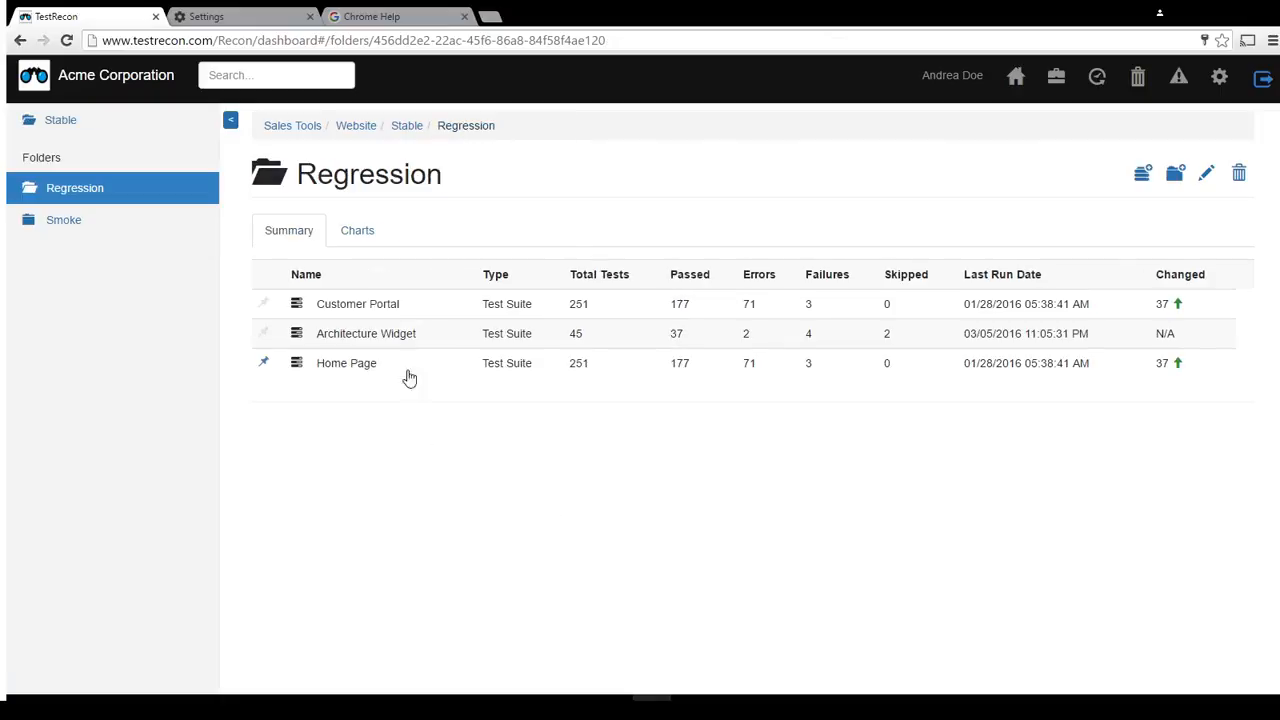
{"action": "left_click", "coordinate": [358, 234]}
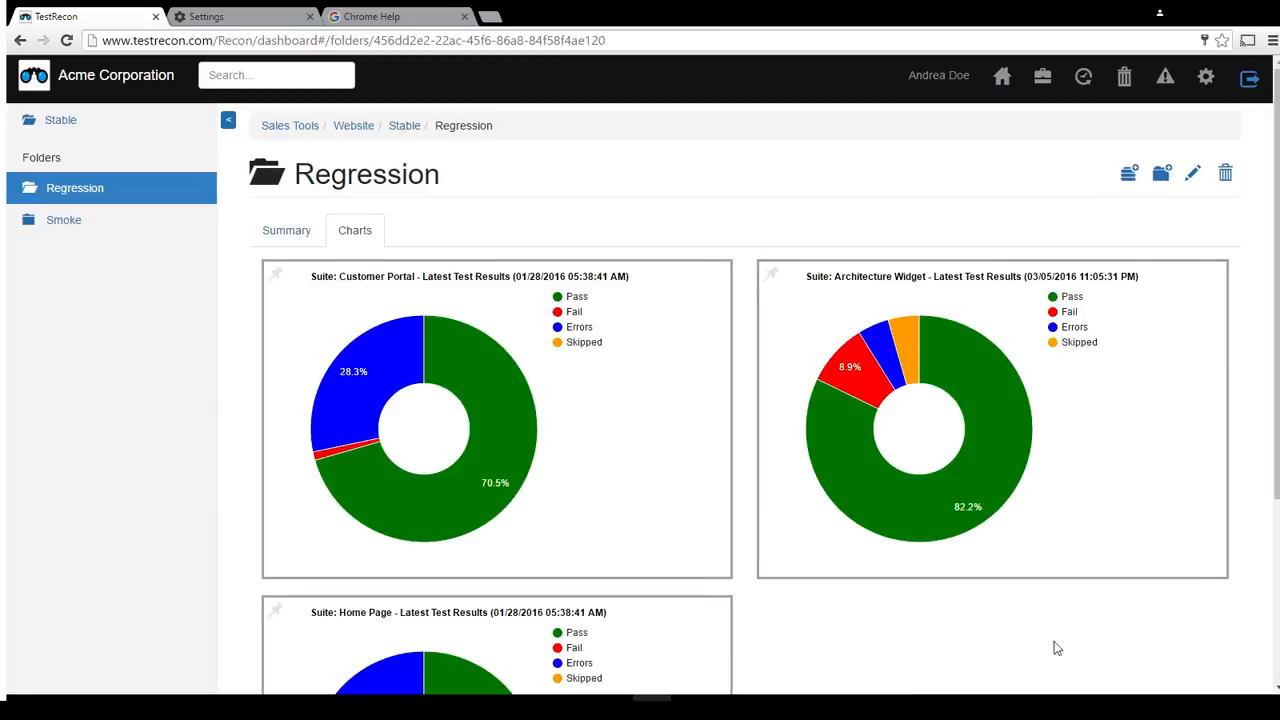
{"action": "scroll", "coordinate": [1052, 649], "scroll_direction": "down", "scroll_amount": 2}
{"action": "scroll", "coordinate": [1052, 649], "scroll_direction": "up", "scroll_amount": 2}
{"action": "scroll", "coordinate": [848, 647], "scroll_direction": "down", "scroll_amount": 3}
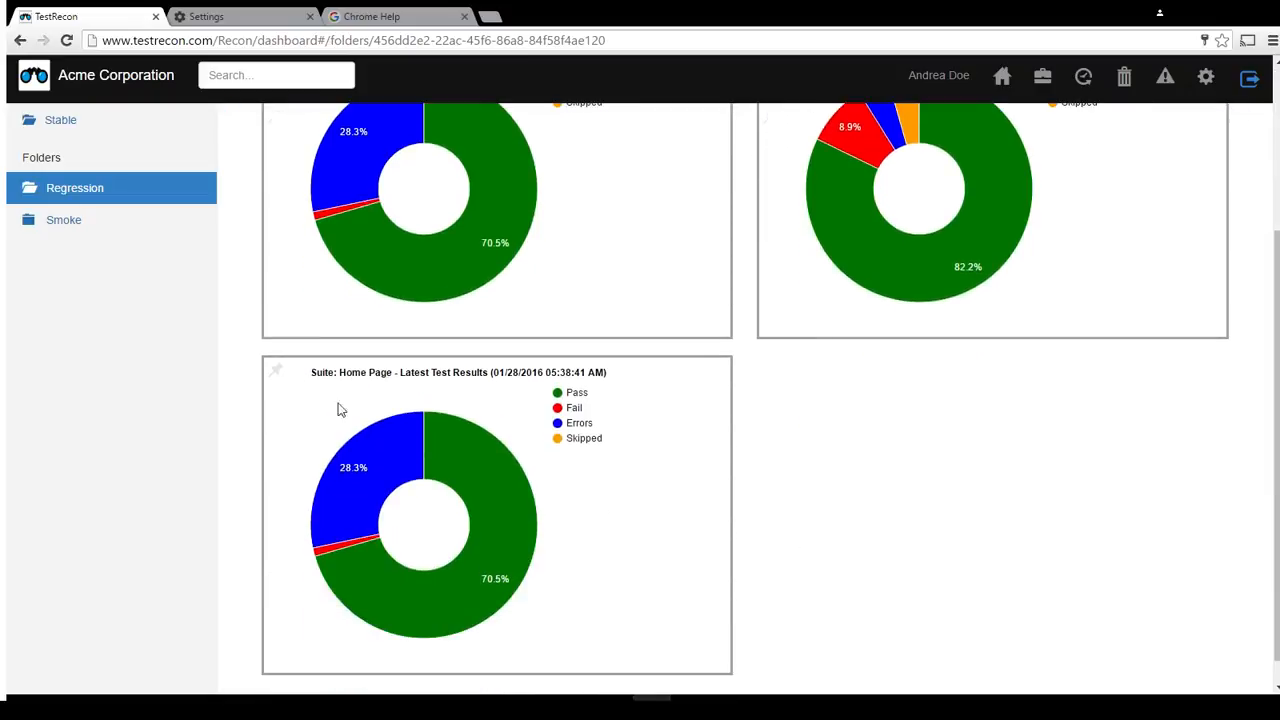
{"action": "mouse_move", "coordinate": [384, 450]}
{"action": "left_click", "coordinate": [276, 372]}
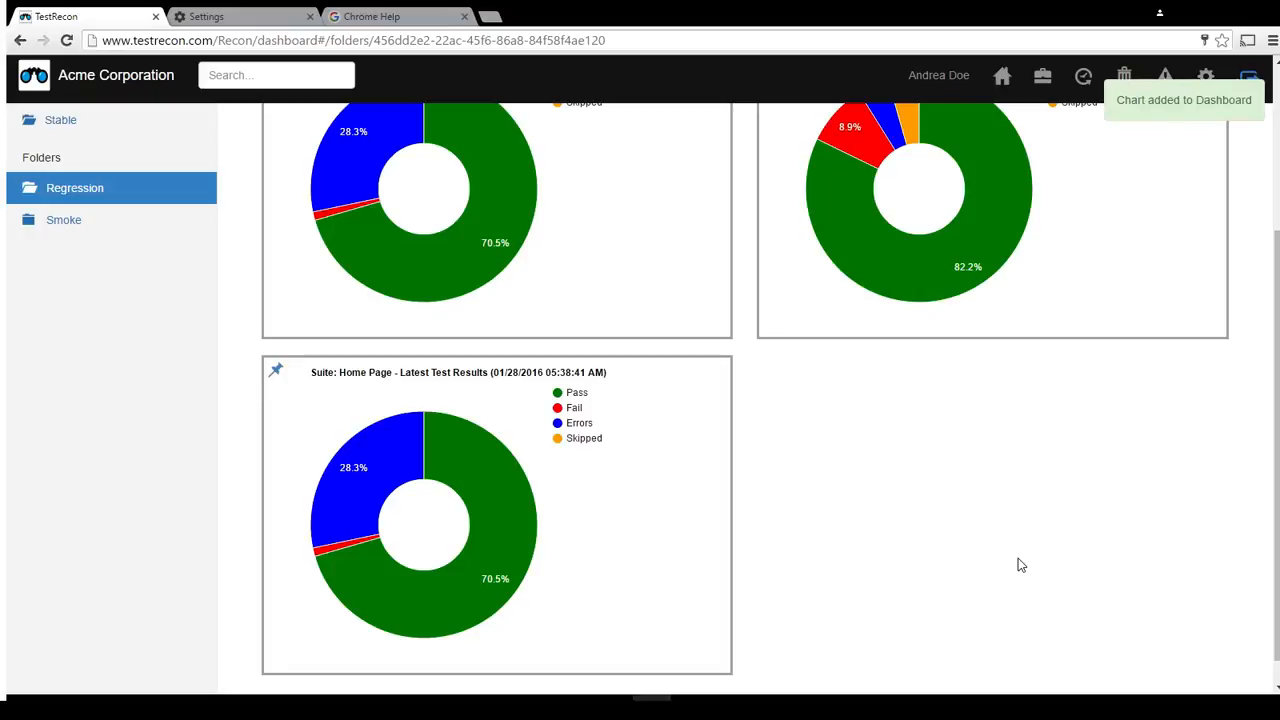
{"action": "left_click", "coordinate": [38, 82]}
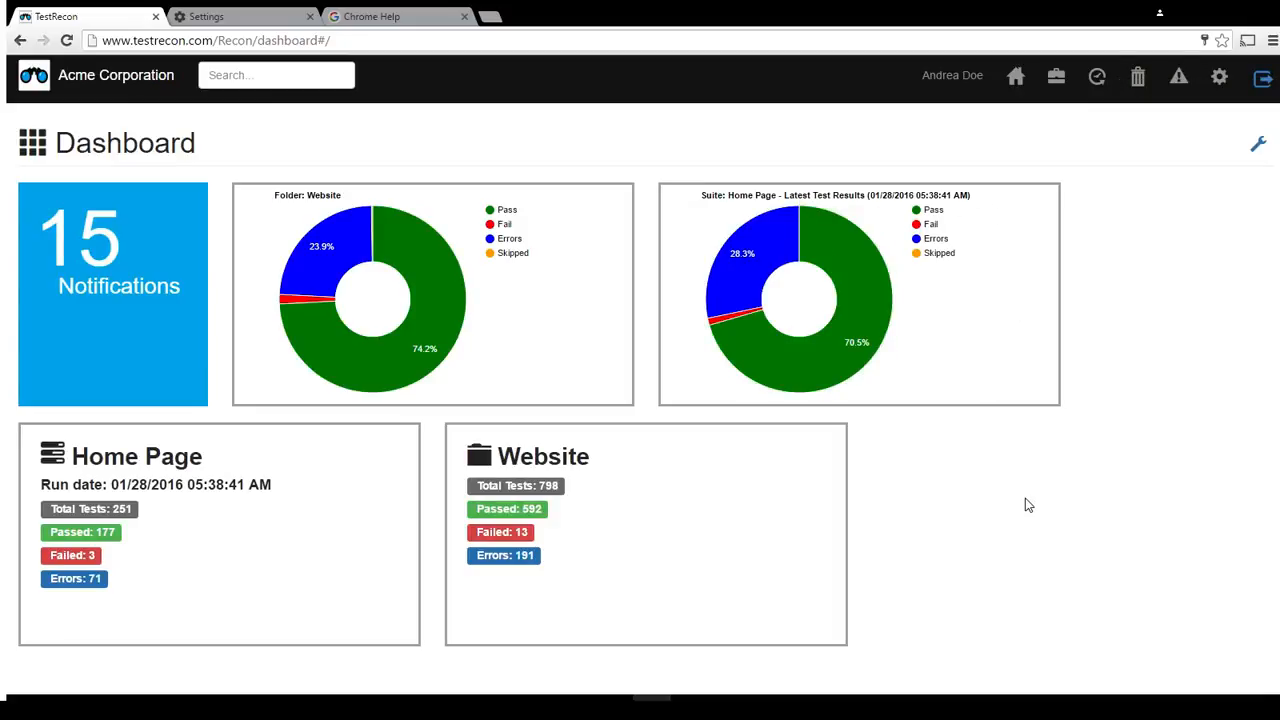
Step: View the run result behind the Home Page dashboard chart and open the Home Page suite from the Regression folder
{"action": "left_click", "coordinate": [968, 310]}
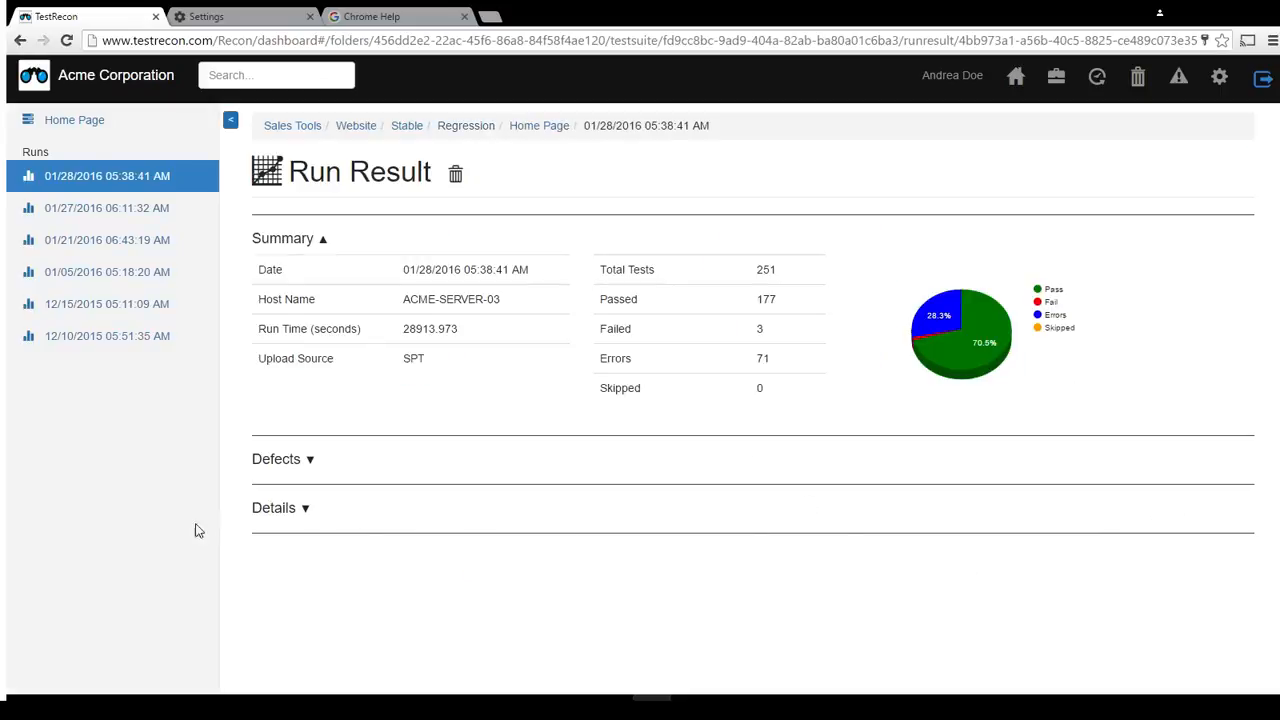
{"action": "left_click", "coordinate": [466, 127]}
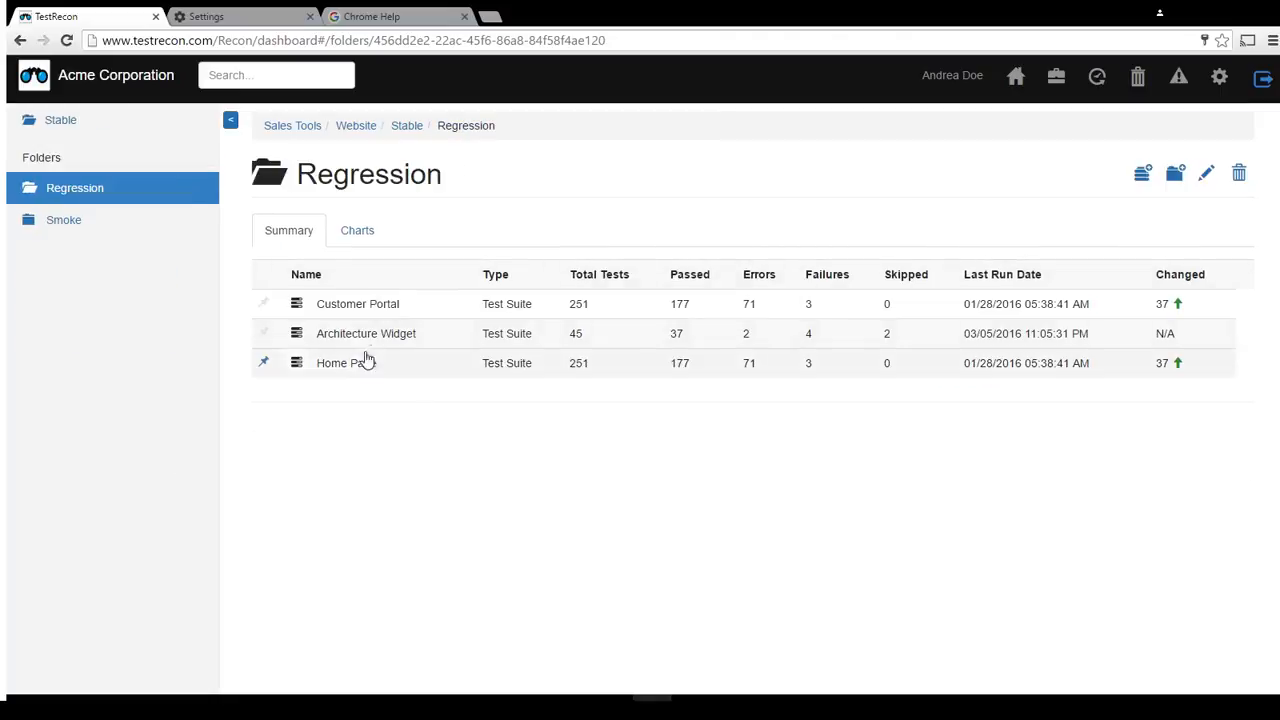
{"action": "left_click", "coordinate": [437, 370]}
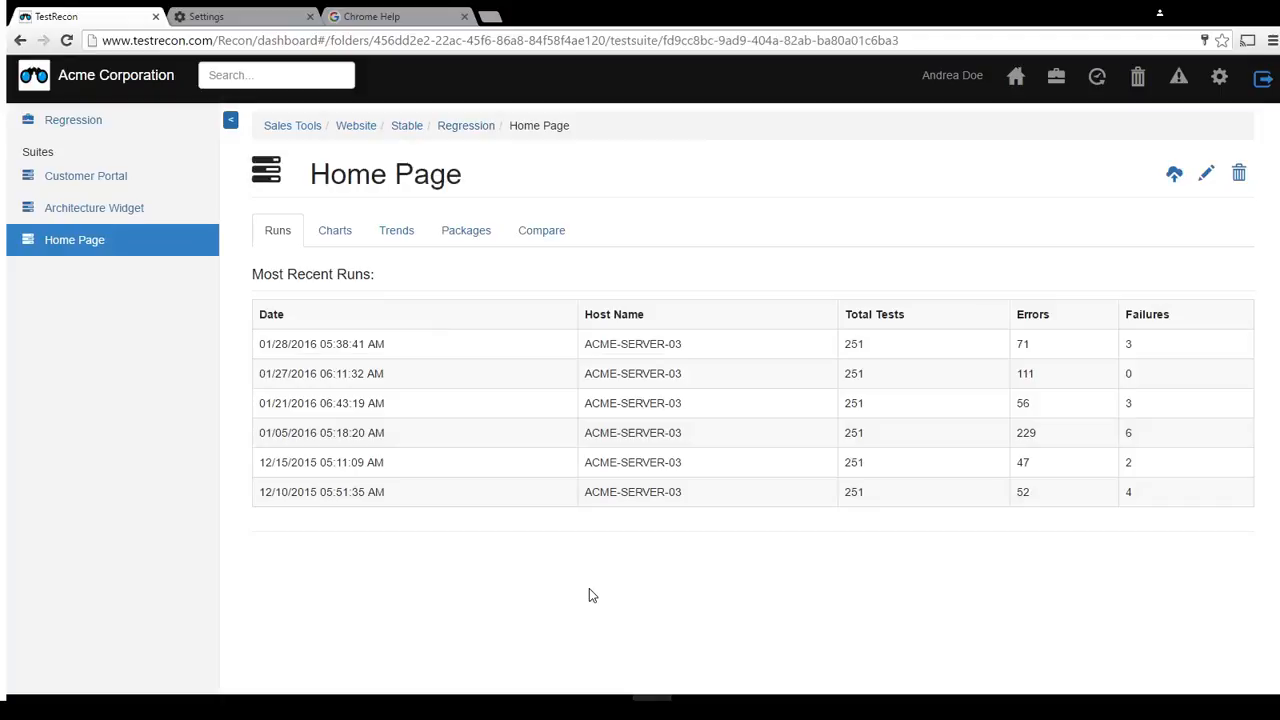
Step: Pin the Home Page suite's Test Execution Trend, Pass Rate Trend and Execution Time Trend charts to the dashboard
{"action": "left_click", "coordinate": [338, 234]}
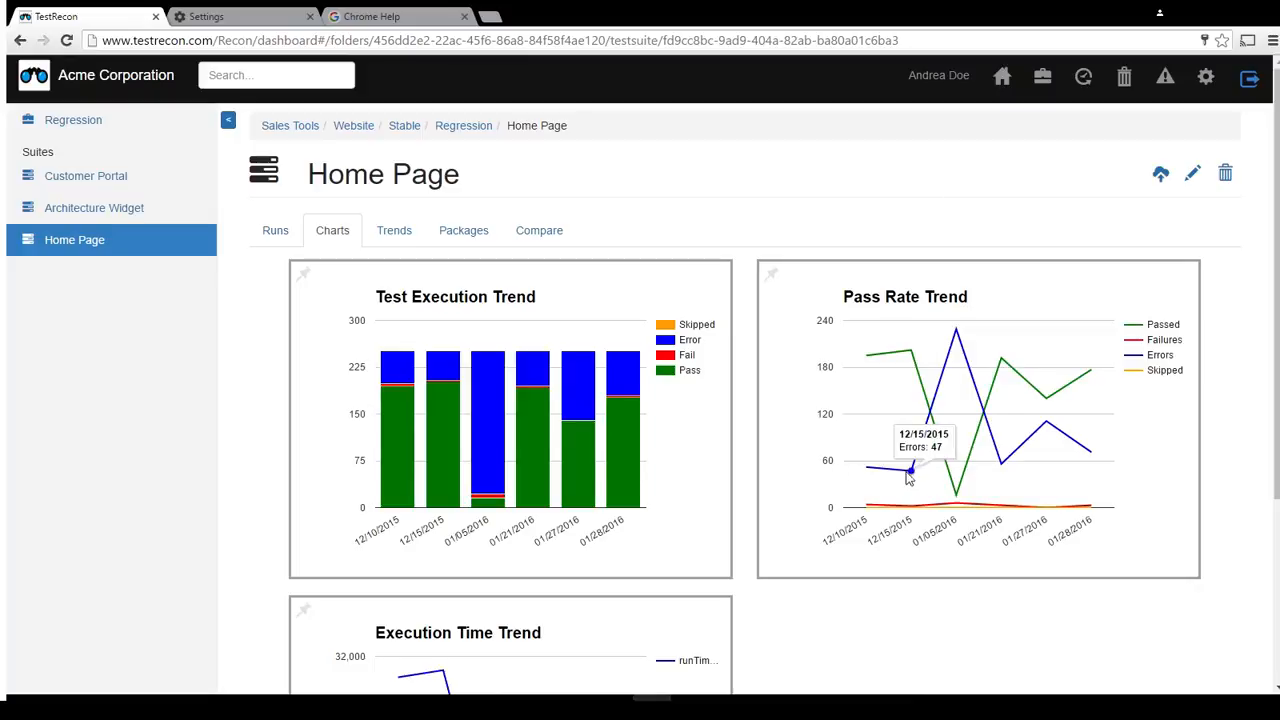
{"action": "scroll", "coordinate": [150, 450], "scroll_direction": "down", "scroll_amount": 2}
{"action": "scroll", "coordinate": [153, 459], "scroll_direction": "up", "scroll_amount": 2}
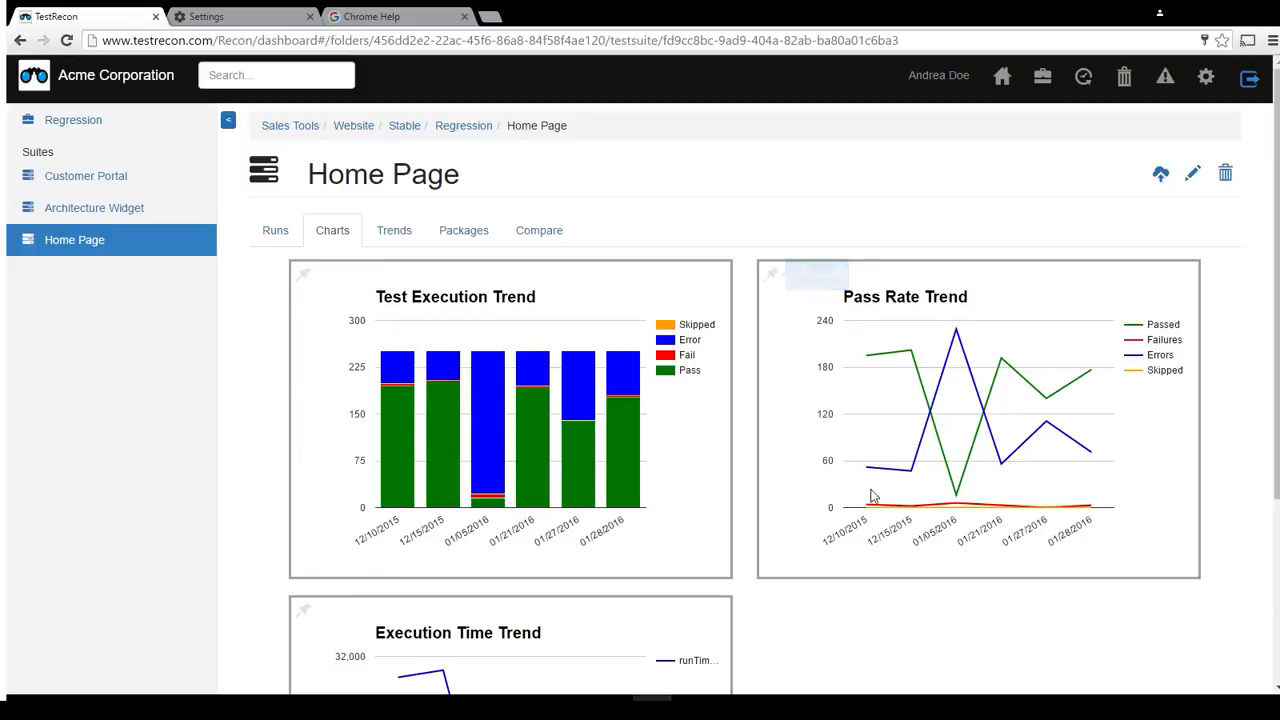
{"action": "scroll", "coordinate": [968, 595], "scroll_direction": "down", "scroll_amount": 1}
{"action": "scroll", "coordinate": [950, 593], "scroll_direction": "down", "scroll_amount": 3}
{"action": "scroll", "coordinate": [937, 591], "scroll_direction": "up", "scroll_amount": 4}
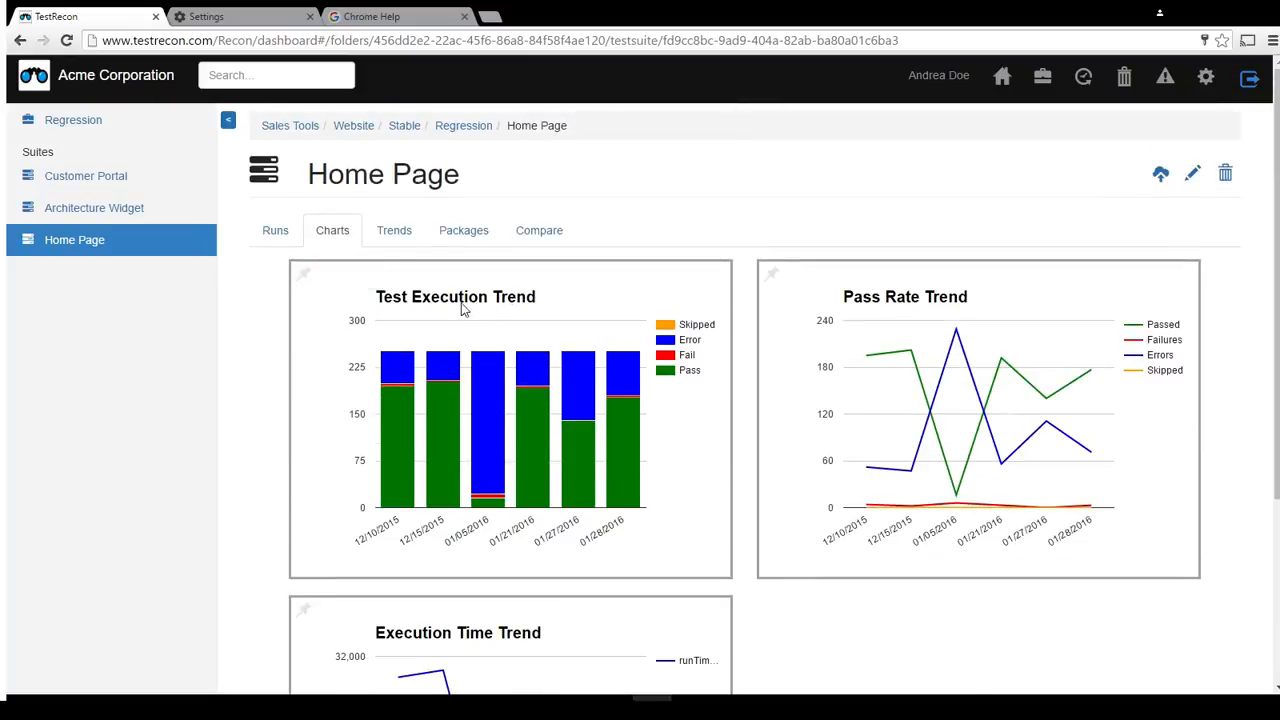
{"action": "left_click", "coordinate": [304, 275]}
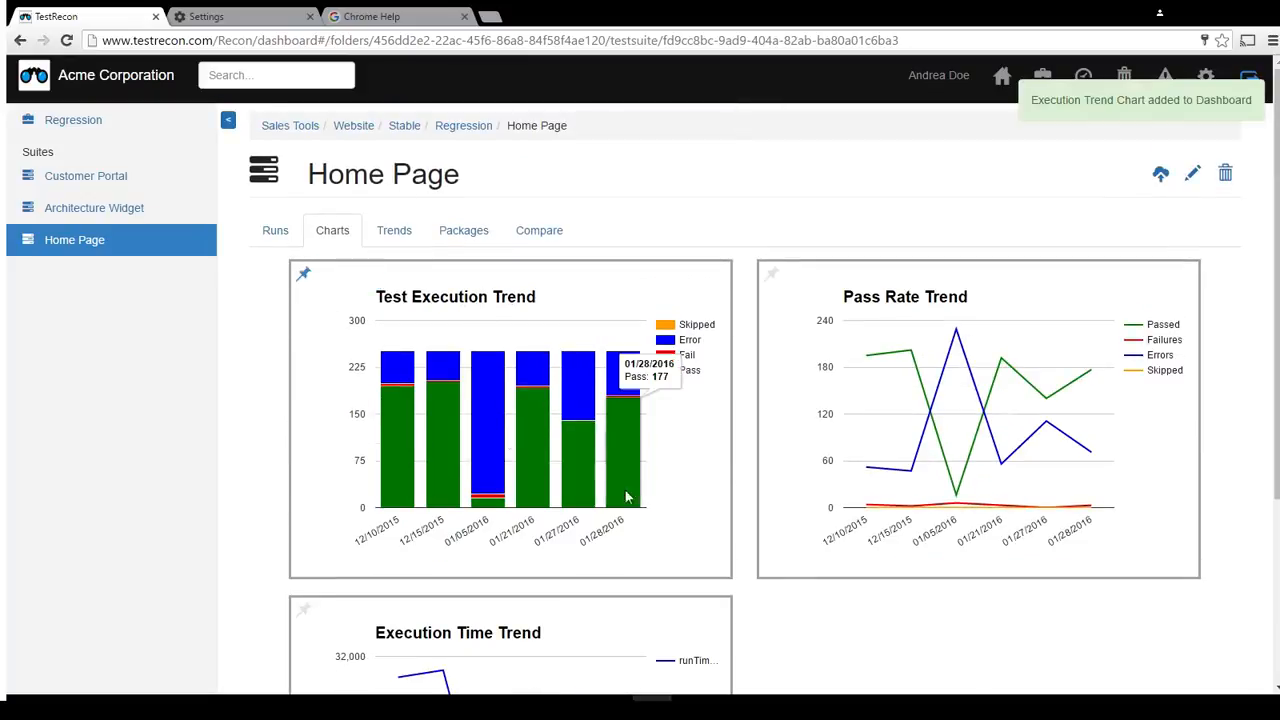
{"action": "left_click", "coordinate": [772, 276]}
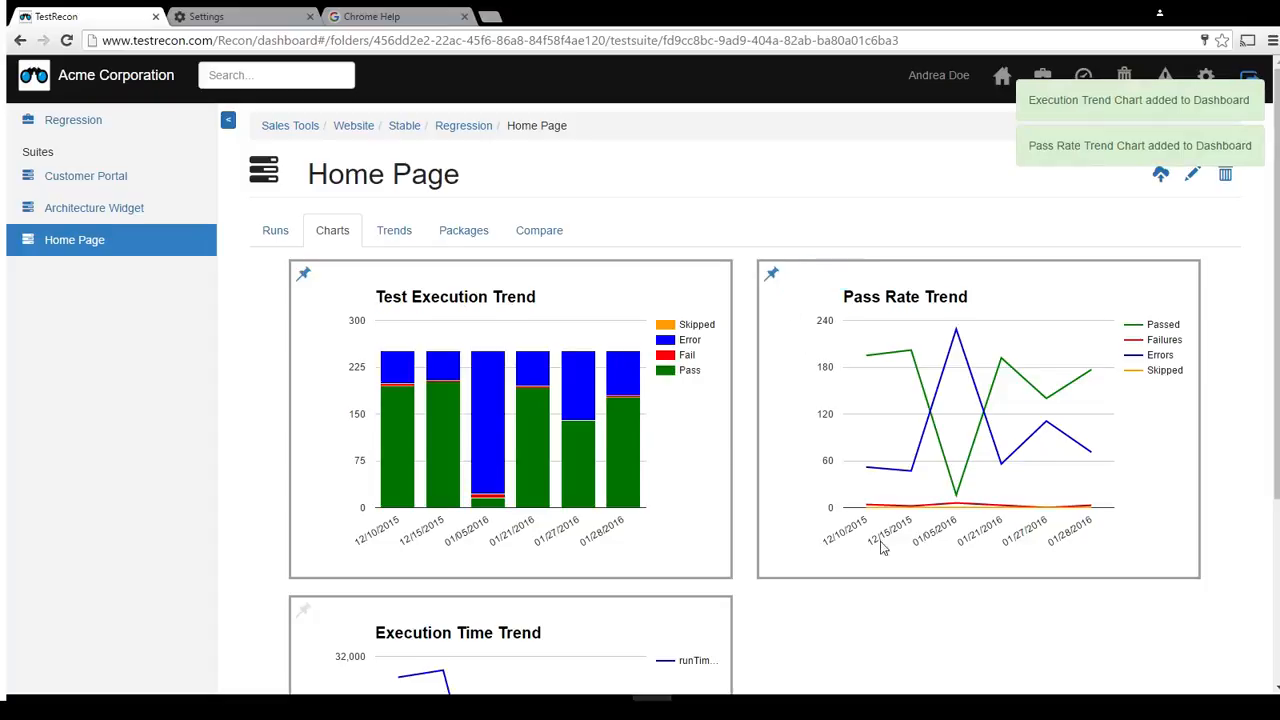
{"action": "left_click", "coordinate": [304, 611]}
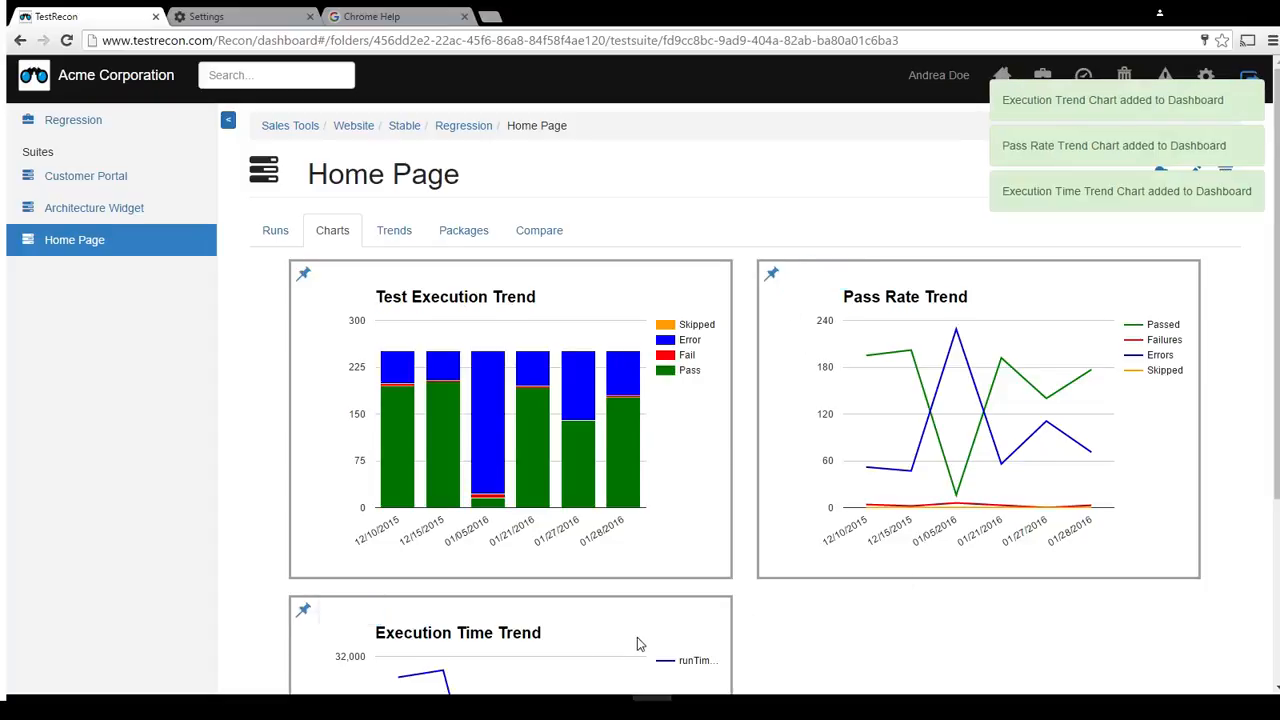
Step: Unpin and re-pin the Home Page suite's Pass Rate Trend chart, and review the pinned tiles on the dashboard
{"action": "left_click", "coordinate": [773, 276]}
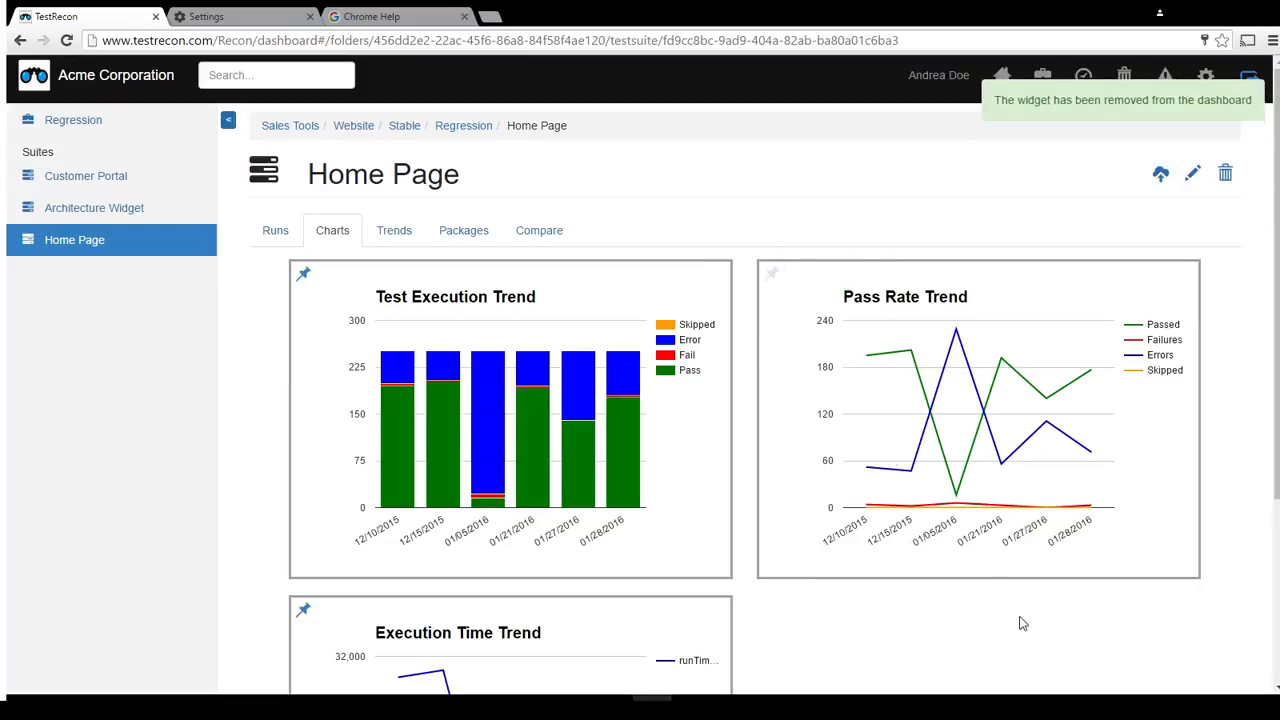
{"action": "left_click", "coordinate": [771, 276]}
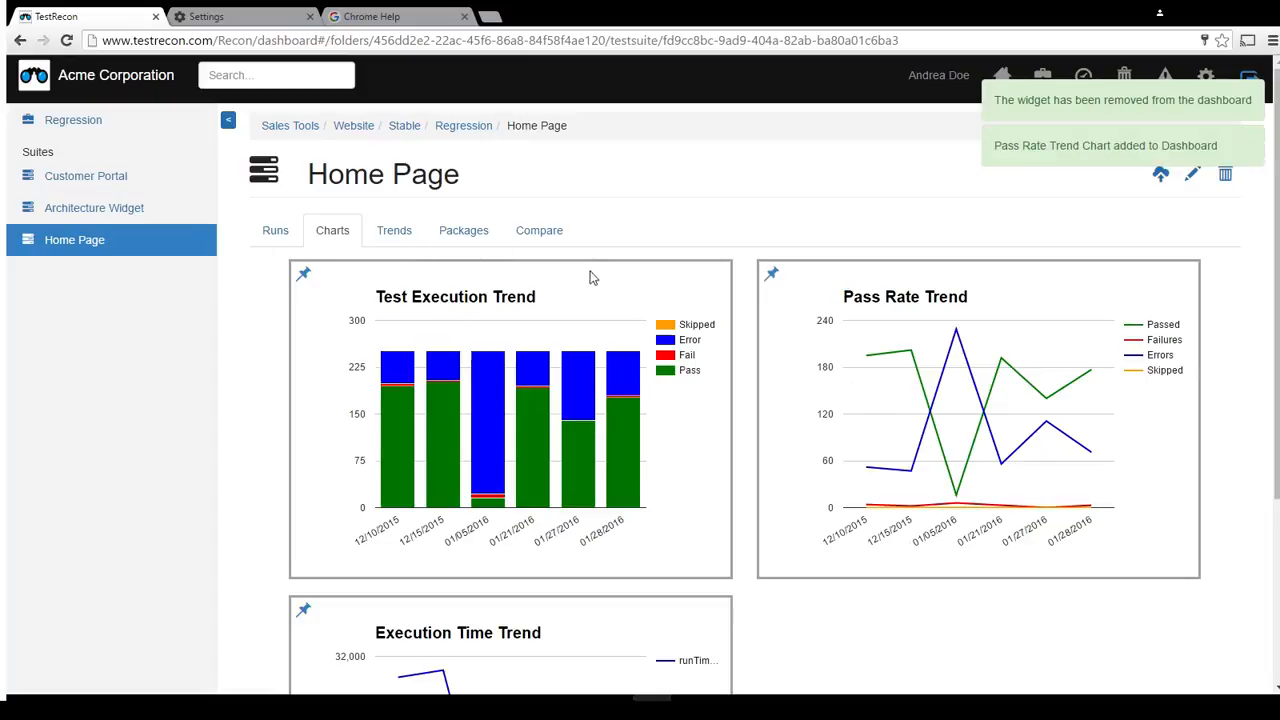
{"action": "left_click", "coordinate": [36, 82]}
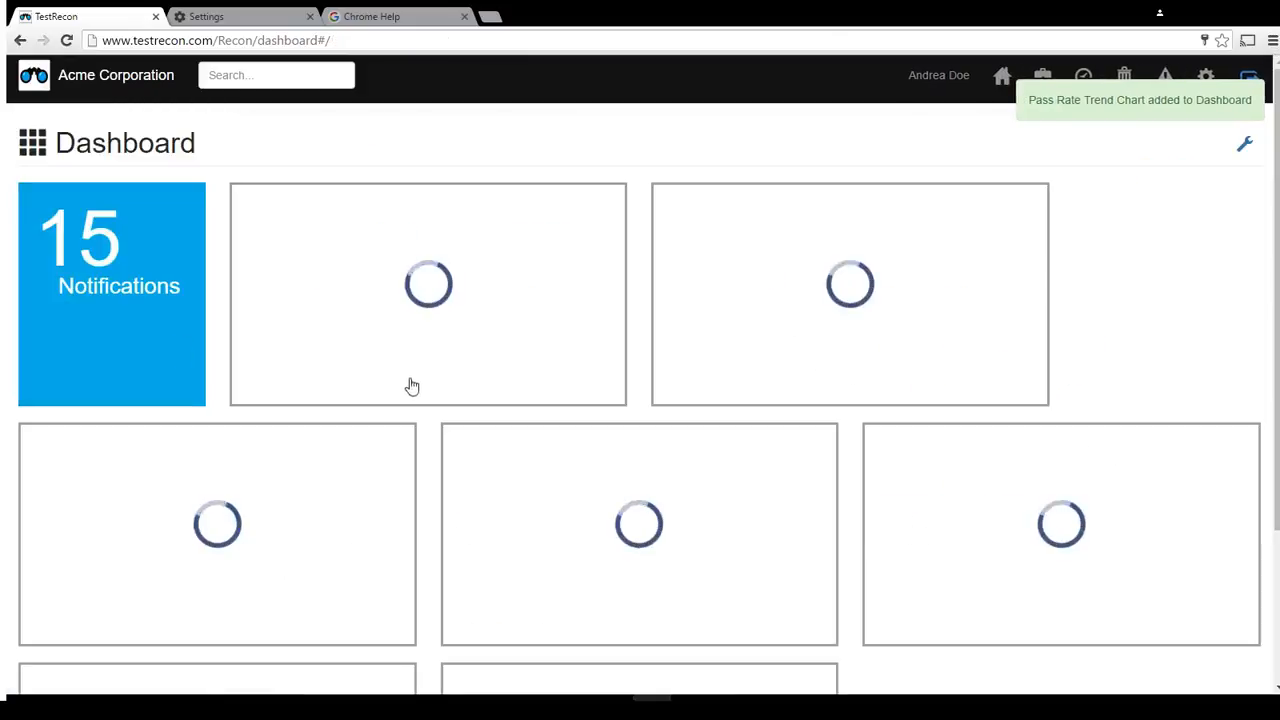
{"action": "scroll", "coordinate": [1163, 297], "scroll_direction": "down", "scroll_amount": 2}
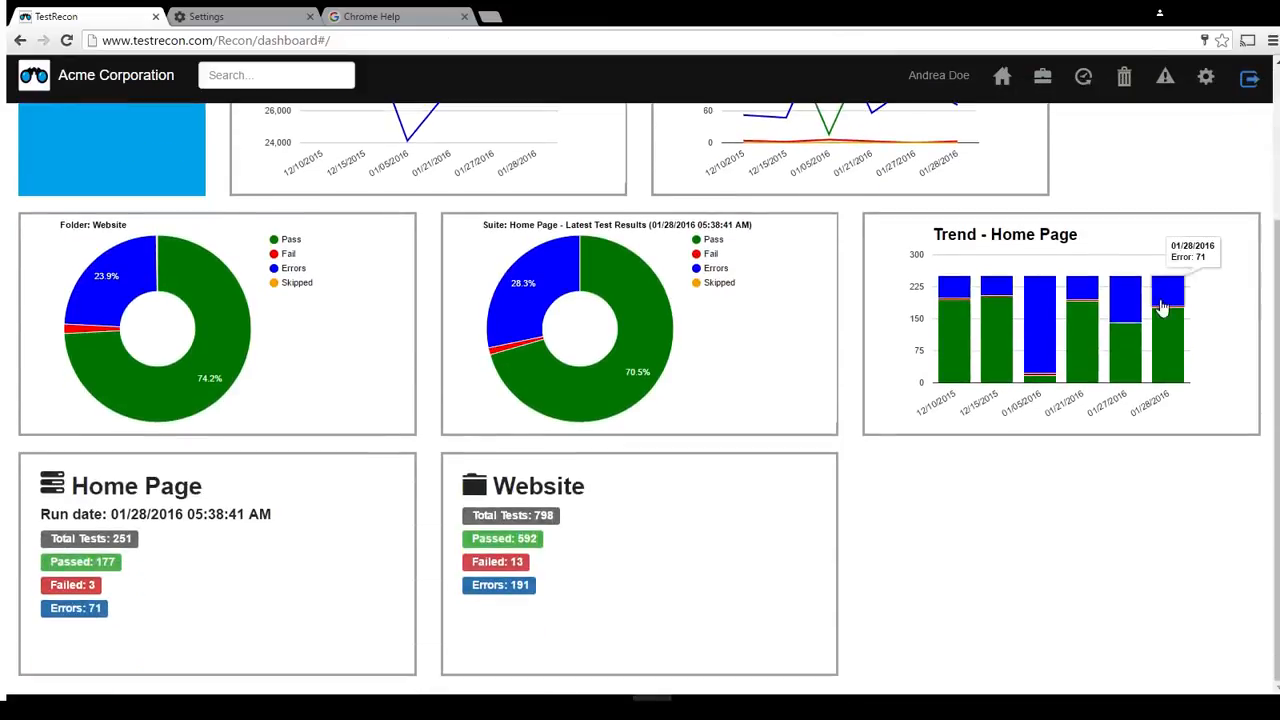
{"action": "scroll", "coordinate": [1160, 566], "scroll_direction": "up", "scroll_amount": 2}
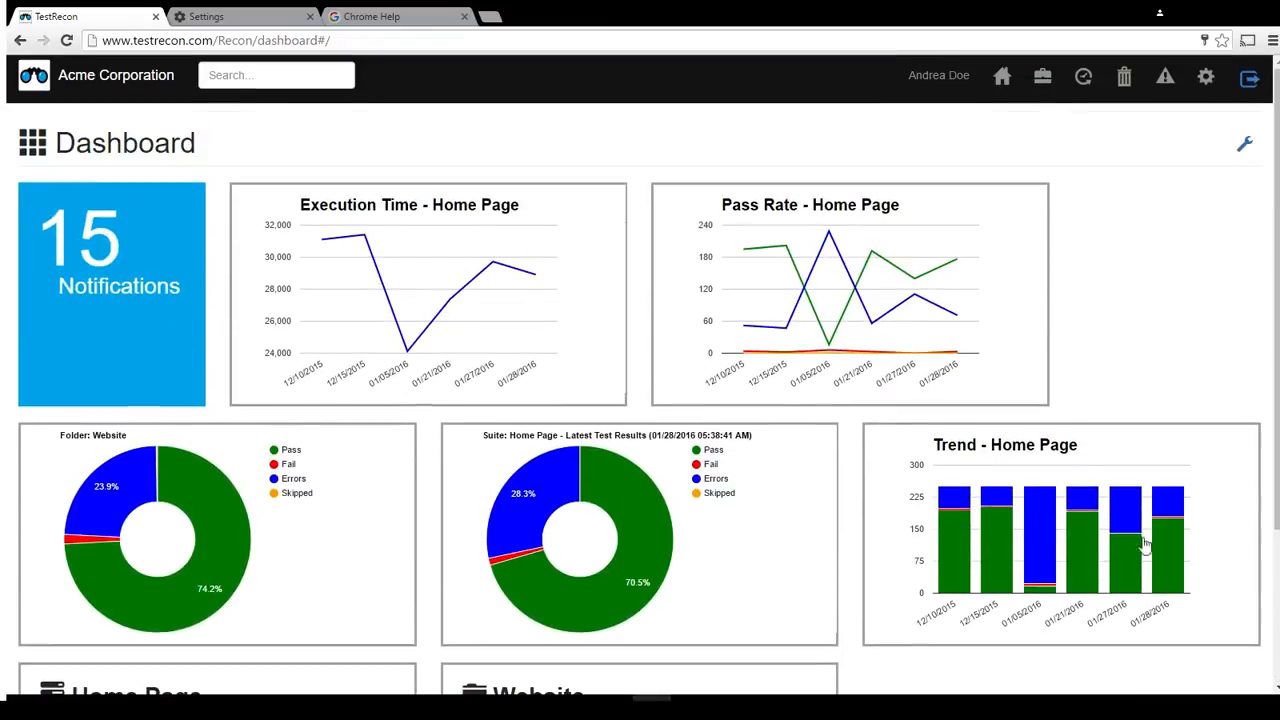
Step: Remove the Pass Rate - Home Page widget from the dashboard and finish editing the widgets
{"action": "left_click", "coordinate": [1248, 147]}
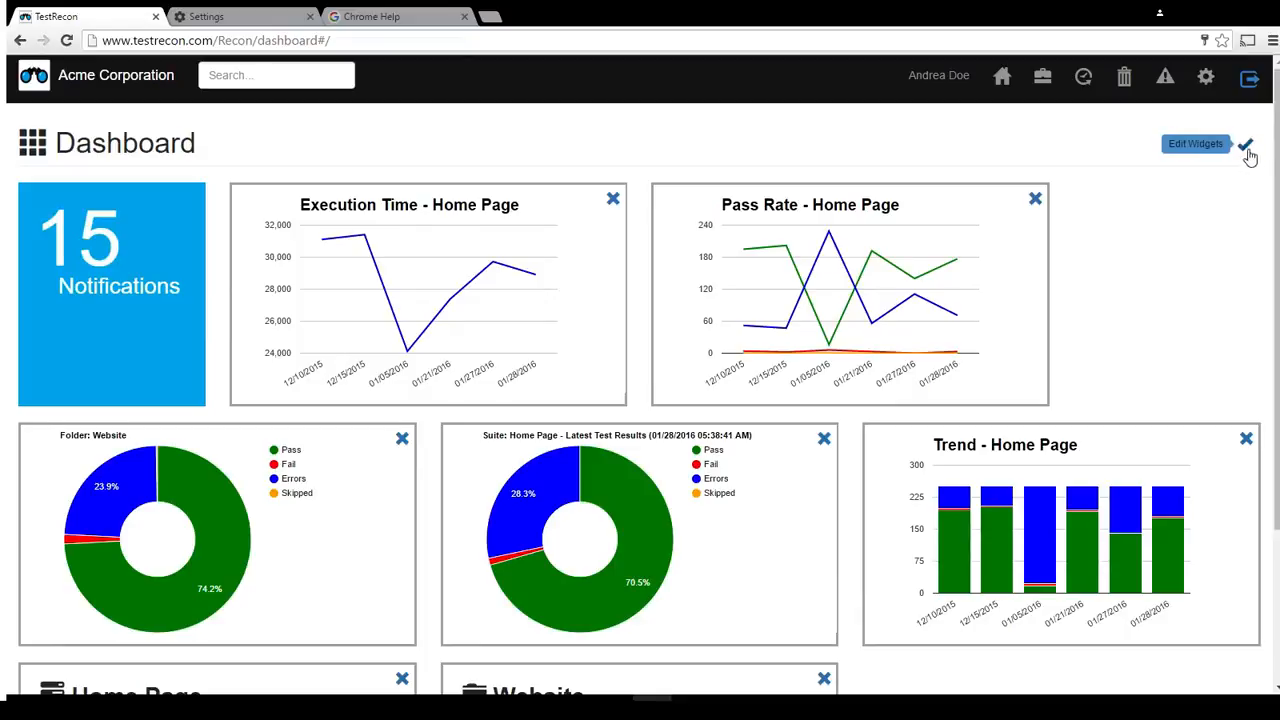
{"action": "left_click", "coordinate": [1036, 199]}
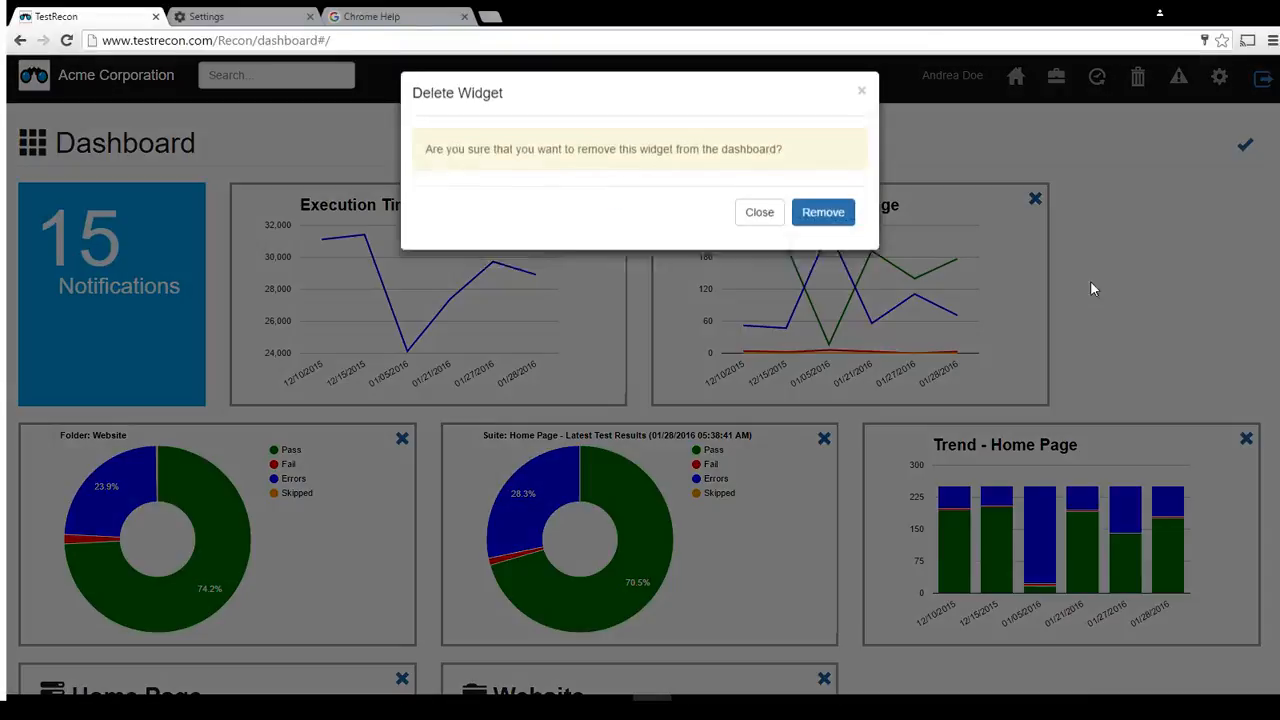
{"action": "left_click", "coordinate": [830, 221]}
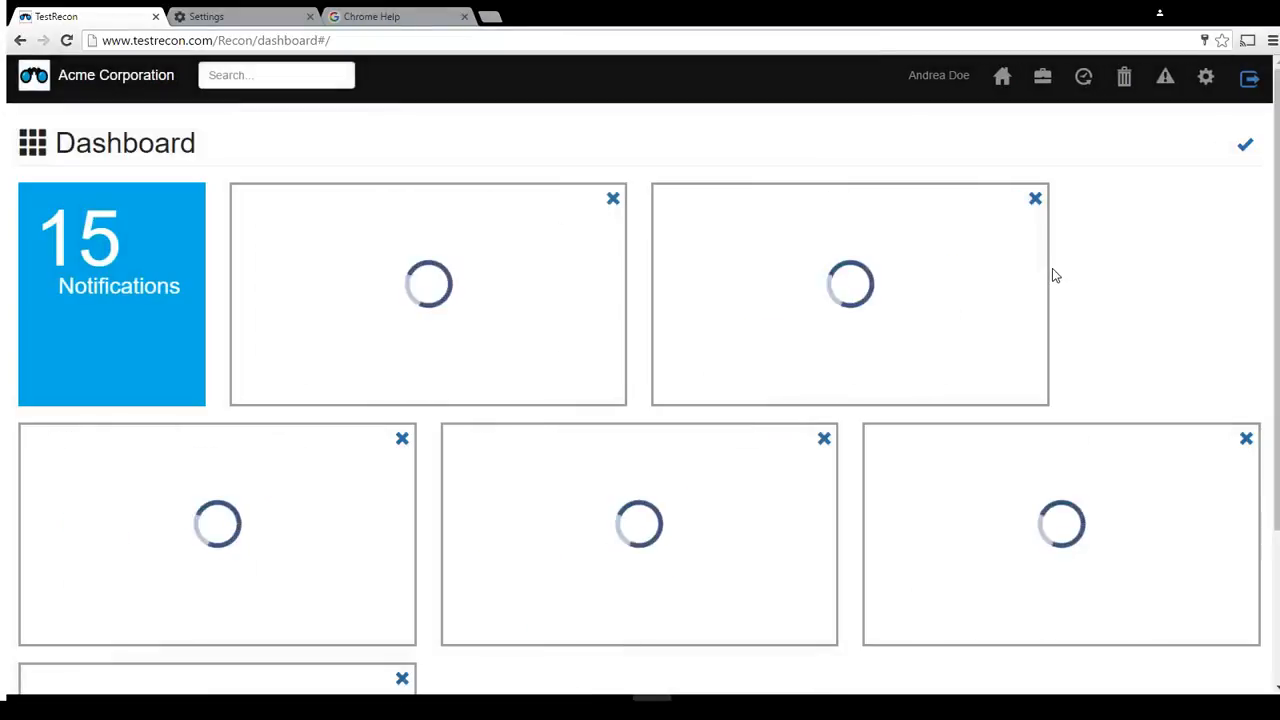
{"action": "left_click", "coordinate": [1245, 145]}
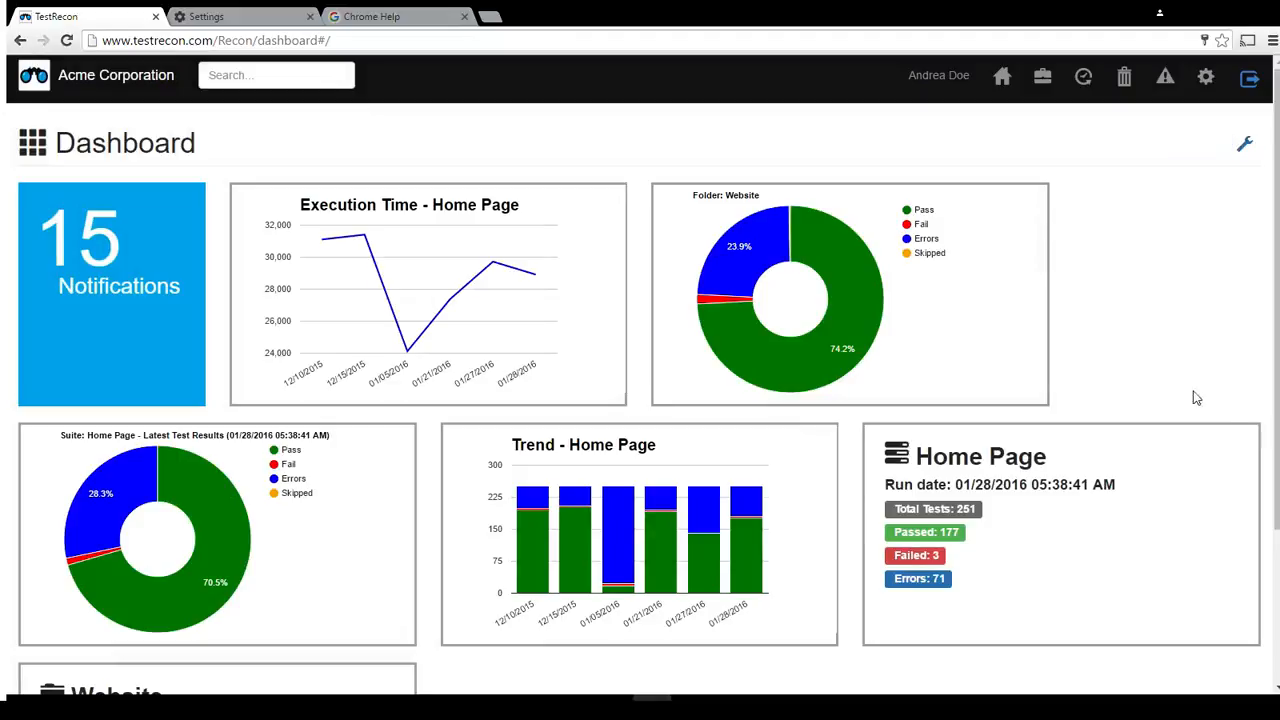
Step: Open the Website folder from its dashboard chart and view its subfolders' charts and summary
{"action": "left_click", "coordinate": [982, 317]}
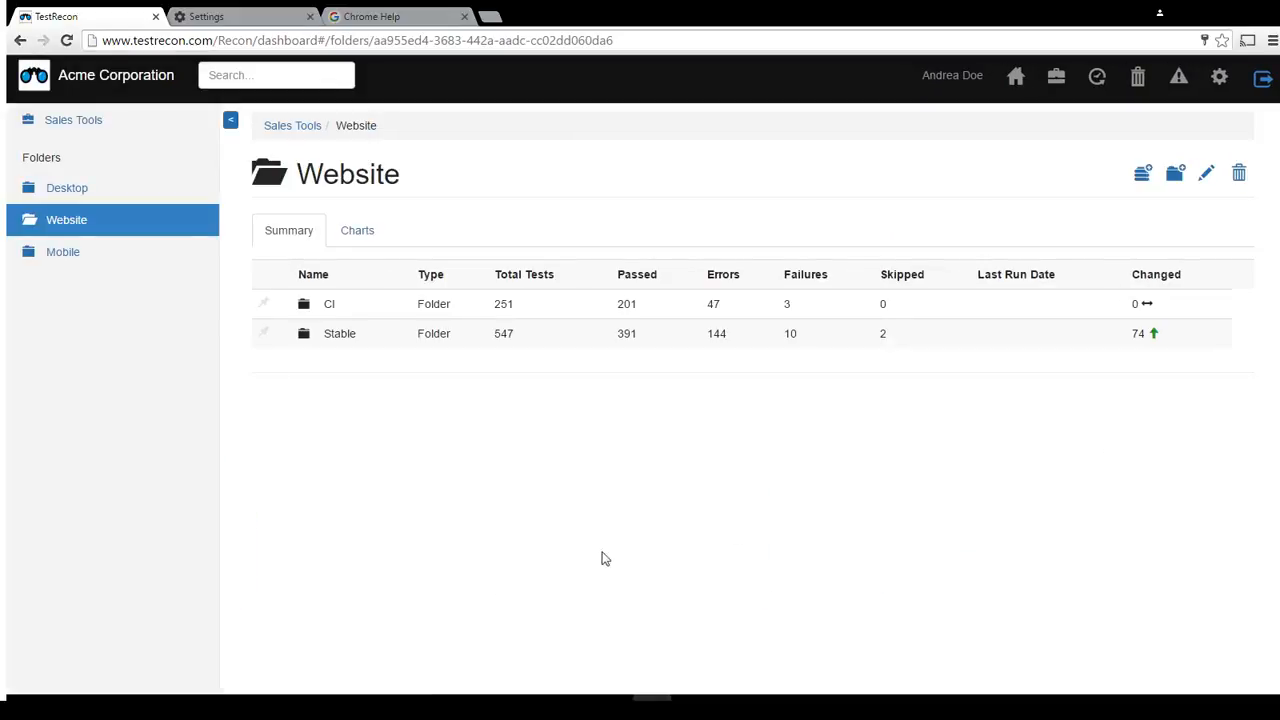
{"action": "left_click", "coordinate": [362, 233]}
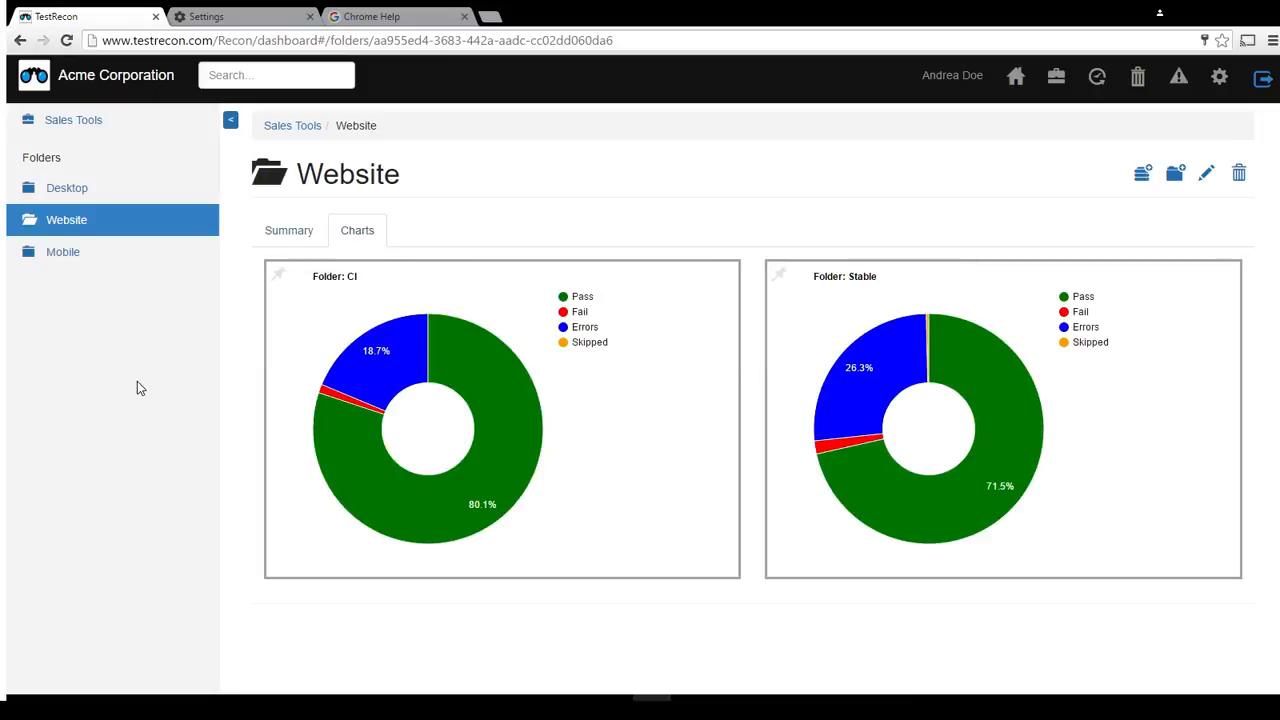
{"action": "left_click", "coordinate": [285, 232]}
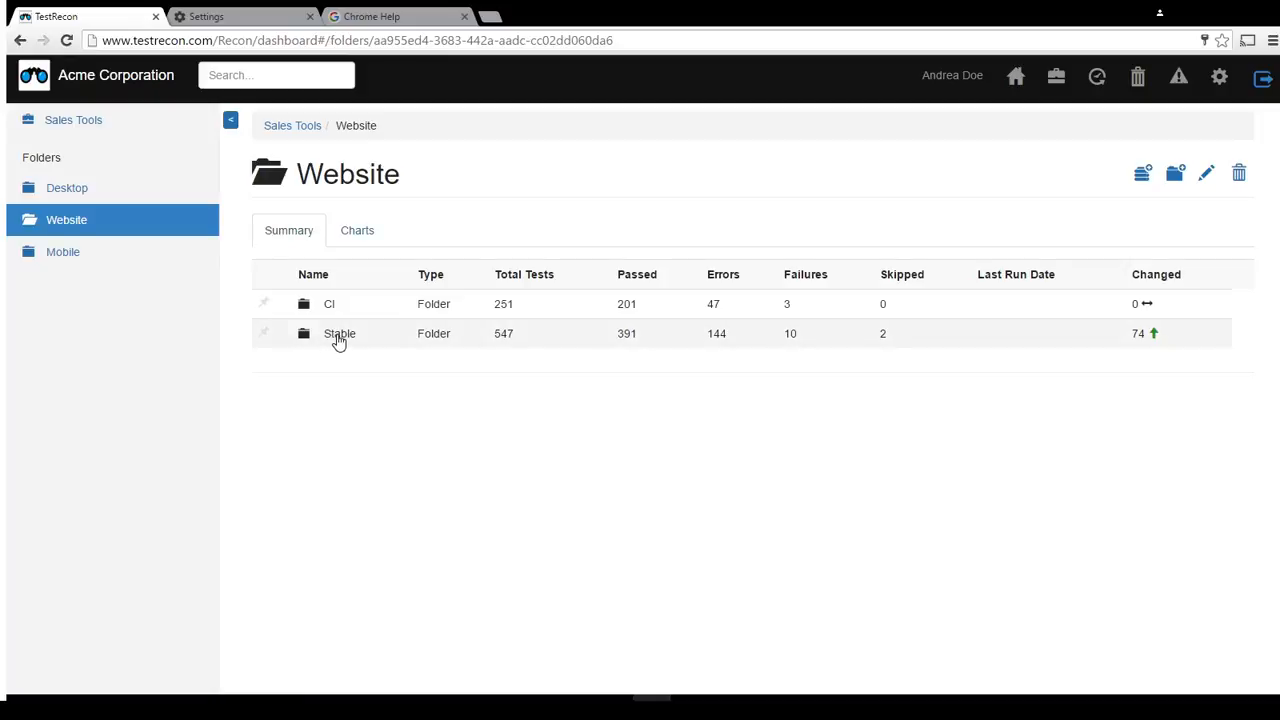
Step: Pin the Test Execution Trend chart of the CI folder's Regression suite to the dashboard and return there
{"action": "left_click", "coordinate": [332, 308]}
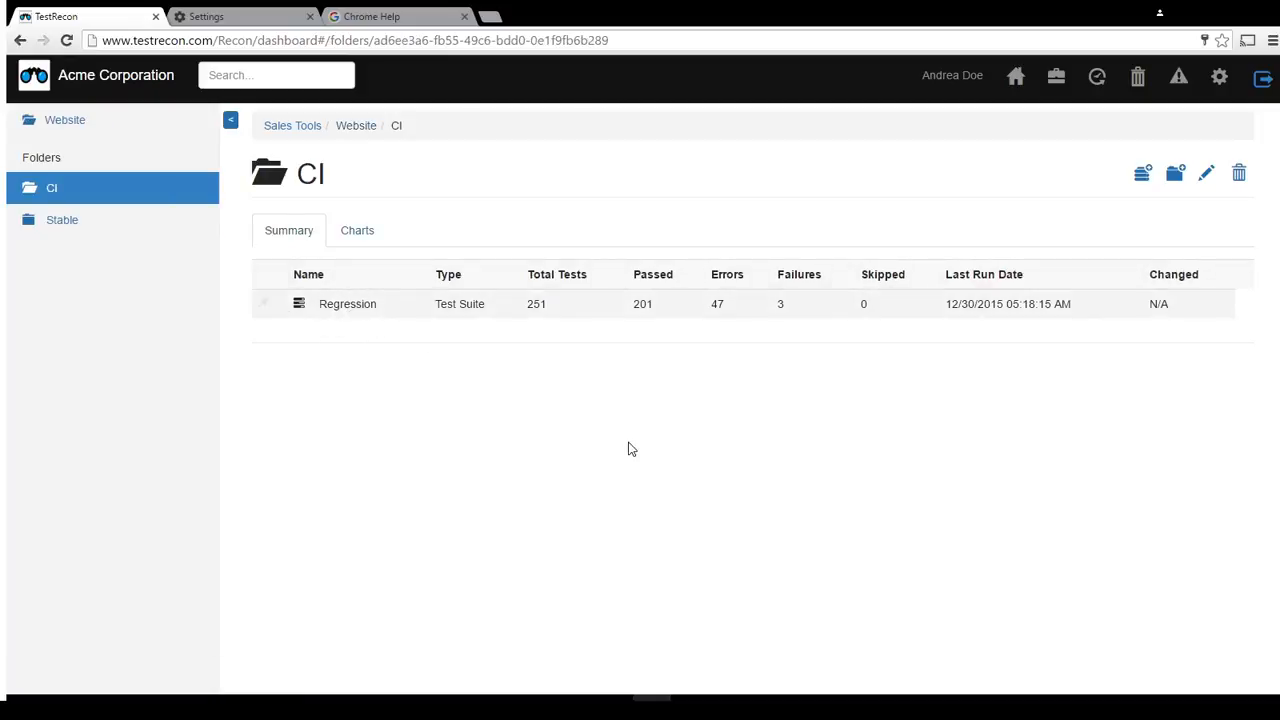
{"action": "left_click", "coordinate": [520, 304]}
{"action": "left_click", "coordinate": [340, 234]}
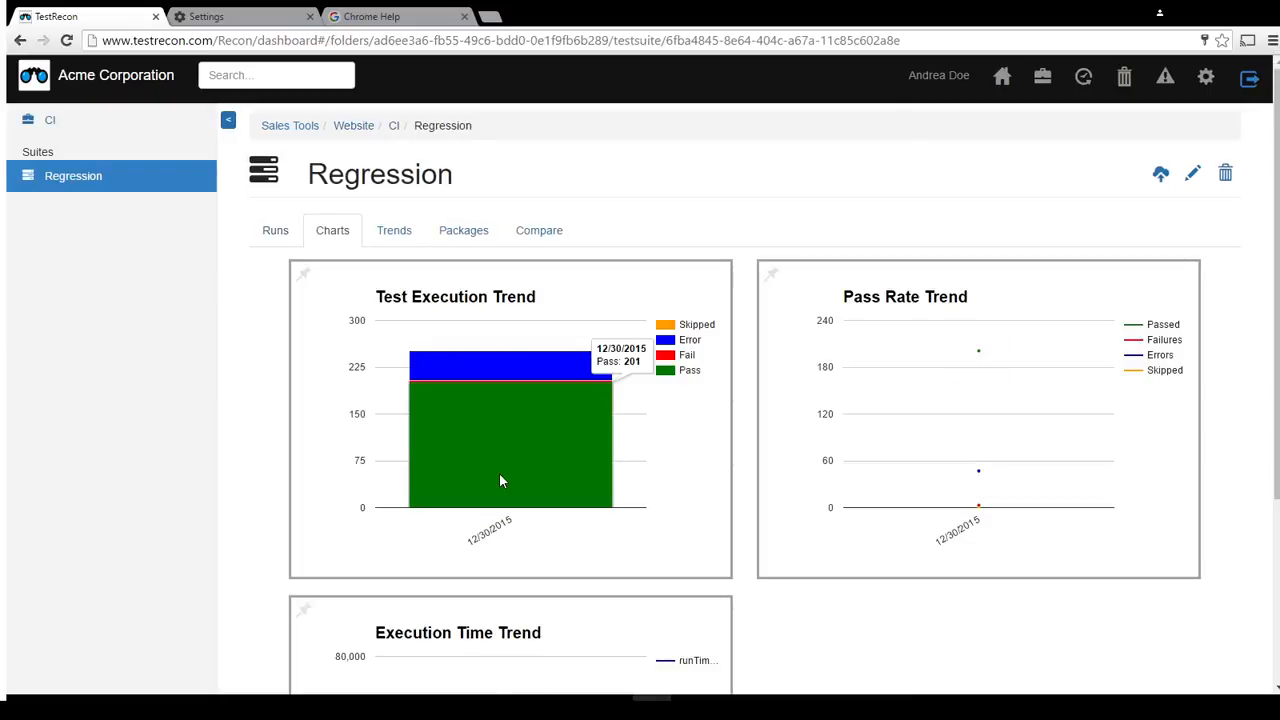
{"action": "left_click", "coordinate": [303, 273]}
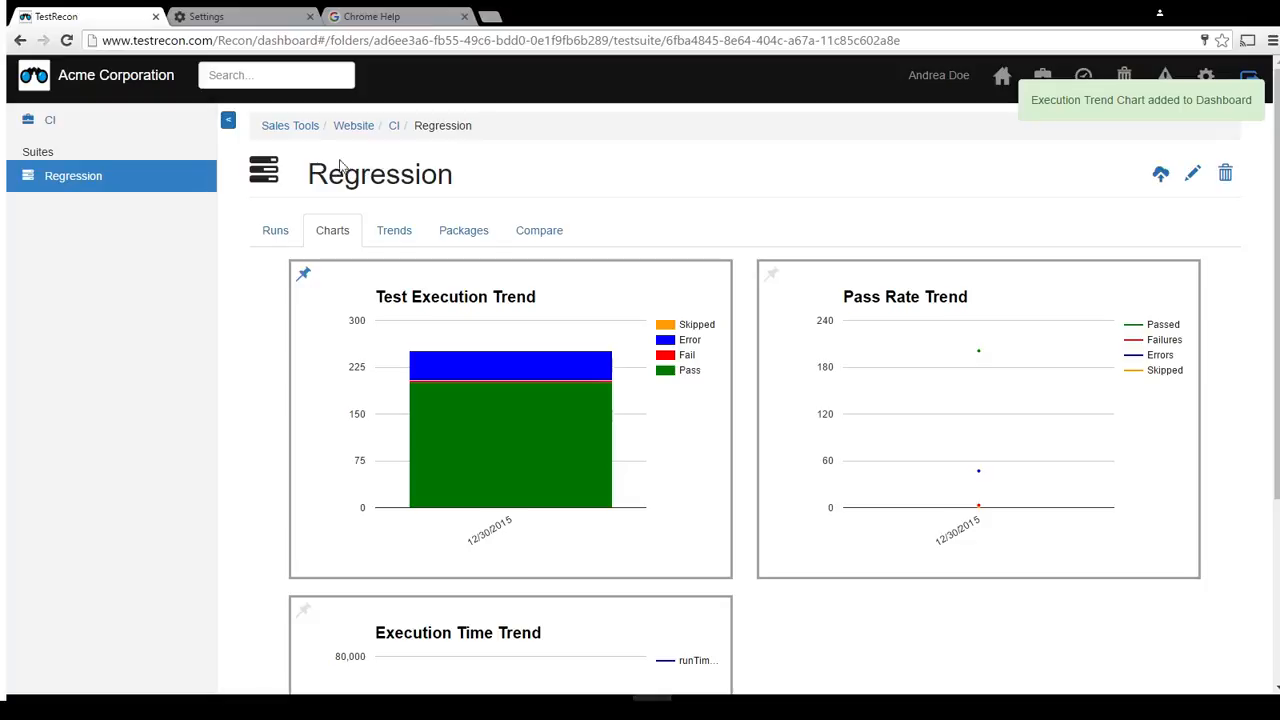
{"action": "left_click", "coordinate": [35, 75]}
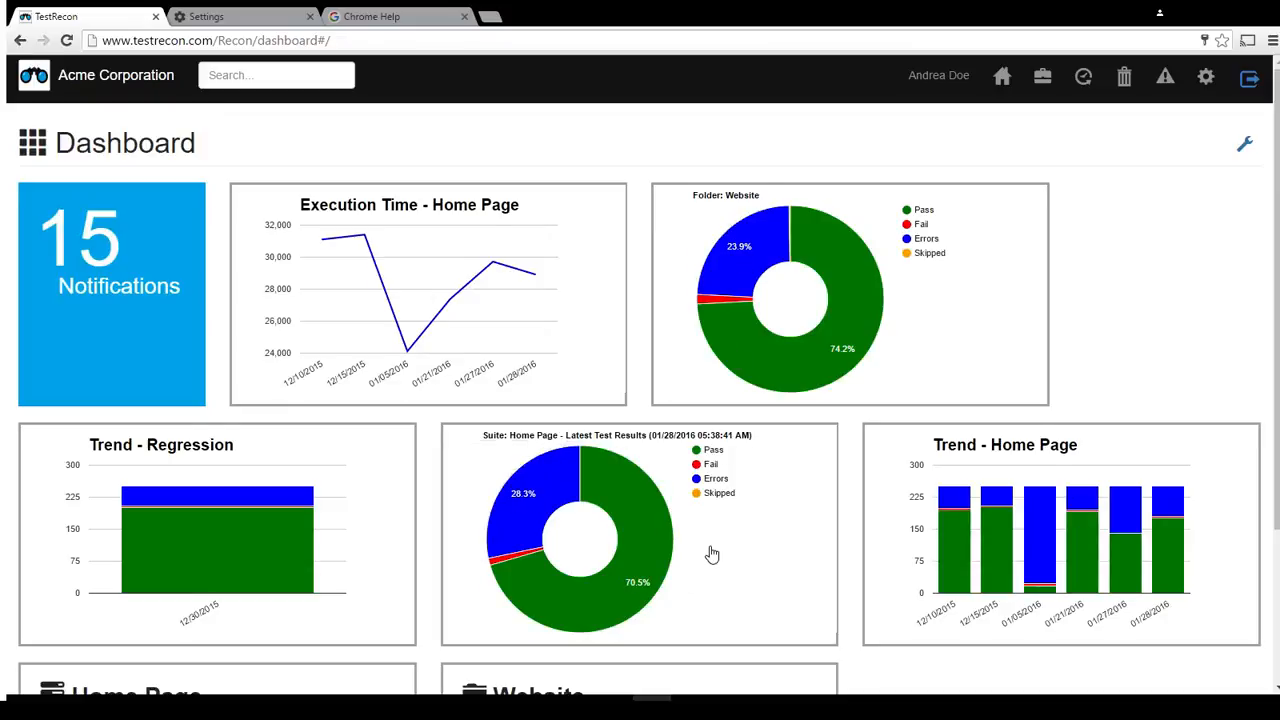
Step: Examine all the tiles on the dashboard, including the trend charts, result charts and the Home Page and Website summaries
{"action": "scroll", "coordinate": [712, 554], "scroll_direction": "down", "scroll_amount": 2}
{"action": "scroll", "coordinate": [712, 554], "scroll_direction": "down", "scroll_amount": 1}
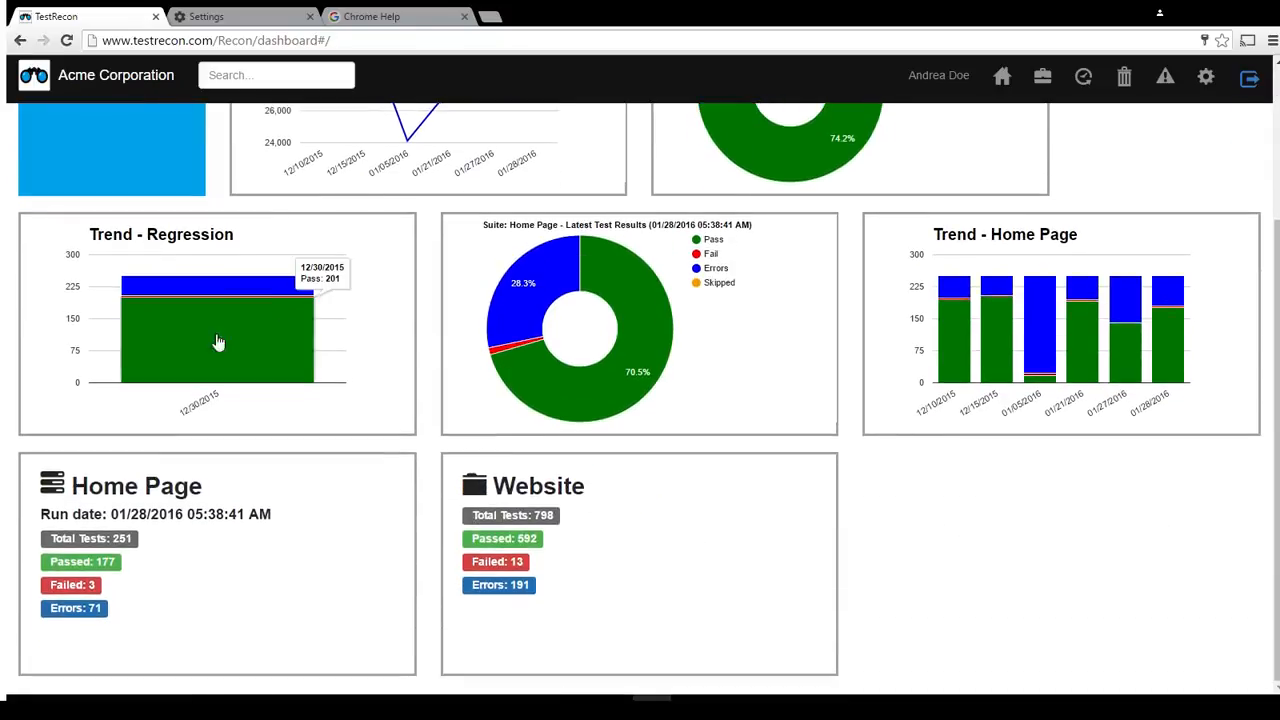
{"action": "scroll", "coordinate": [1010, 545], "scroll_direction": "up", "scroll_amount": 2}
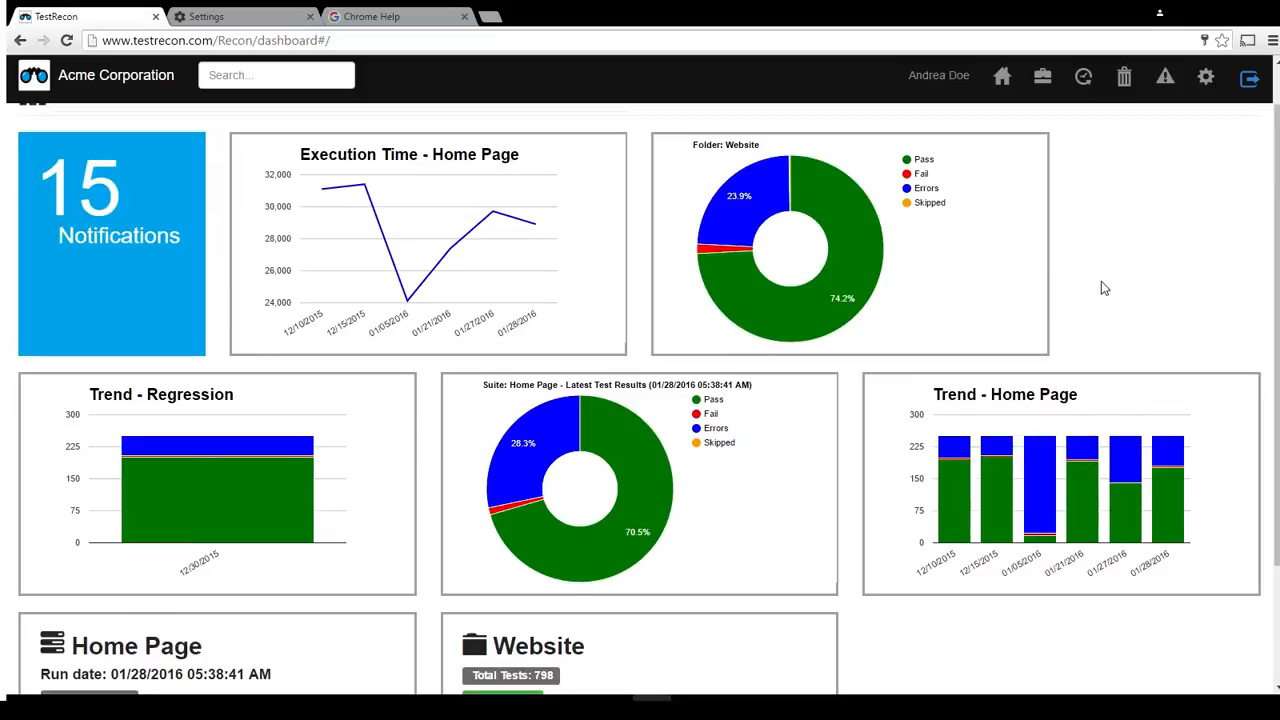
{"action": "scroll", "coordinate": [1090, 300], "scroll_direction": "down", "scroll_amount": 2}
{"action": "scroll", "coordinate": [1051, 457], "scroll_direction": "up", "scroll_amount": 3}
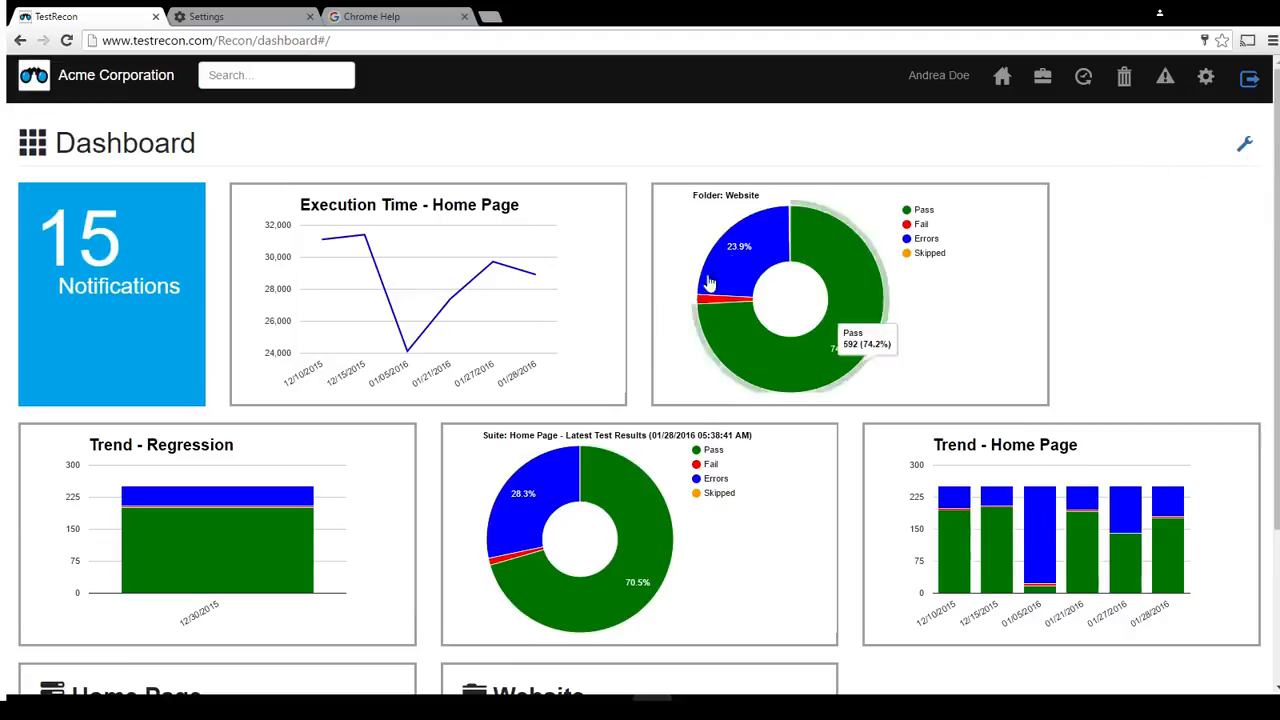
{"action": "scroll", "coordinate": [443, 423], "scroll_direction": "down", "scroll_amount": 3}
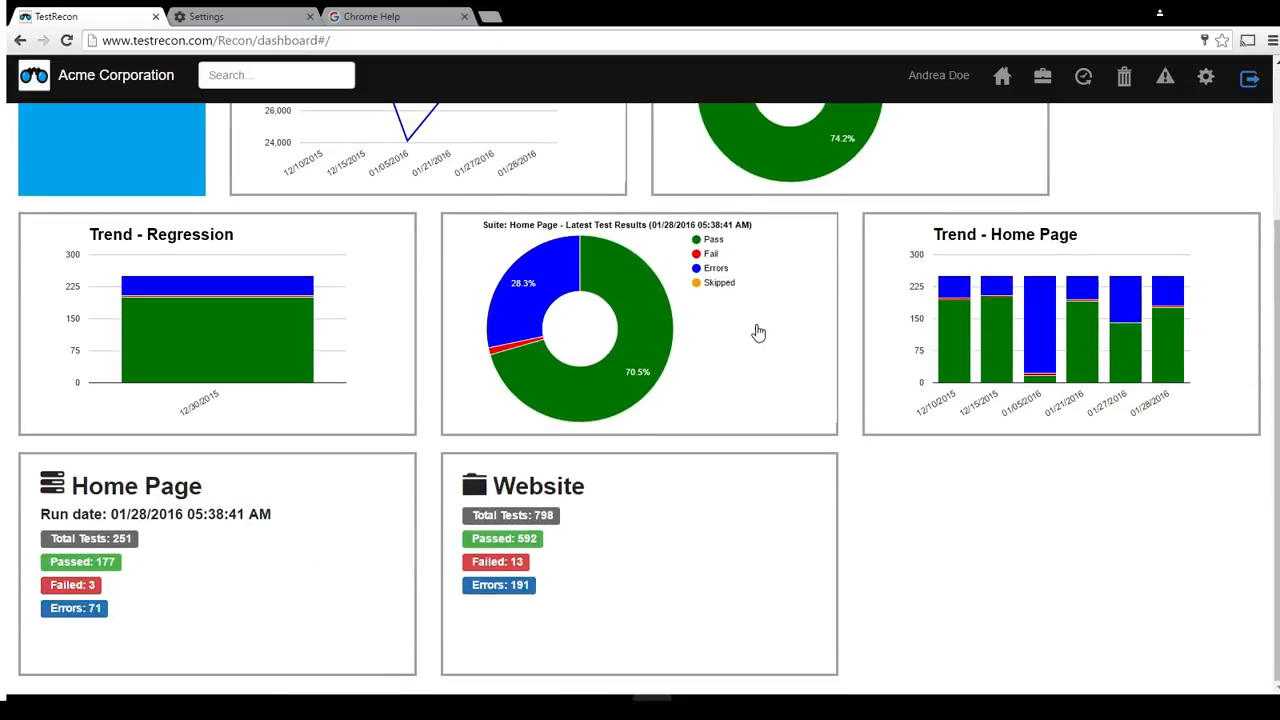
{"action": "scroll", "coordinate": [528, 437], "scroll_direction": "up", "scroll_amount": 3}
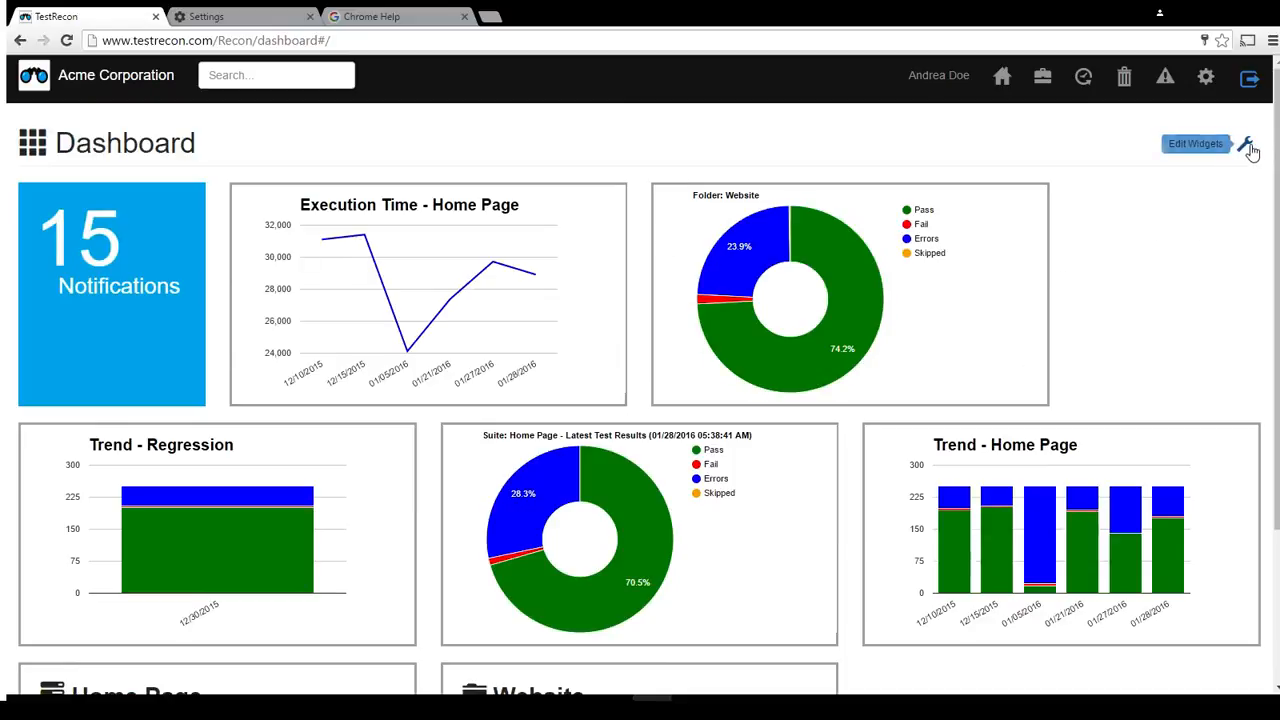
{"action": "scroll", "coordinate": [946, 297], "scroll_direction": "down", "scroll_amount": 3}
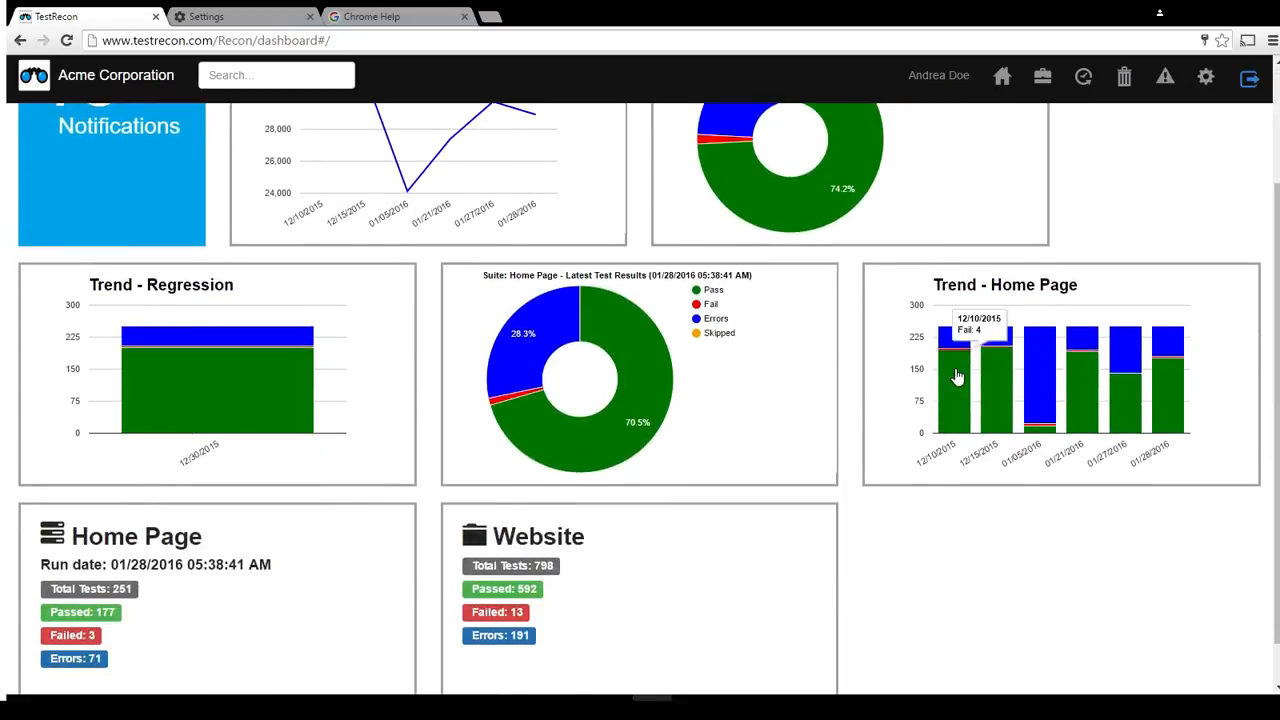
{"action": "scroll", "coordinate": [1105, 380], "scroll_direction": "up", "scroll_amount": 3}
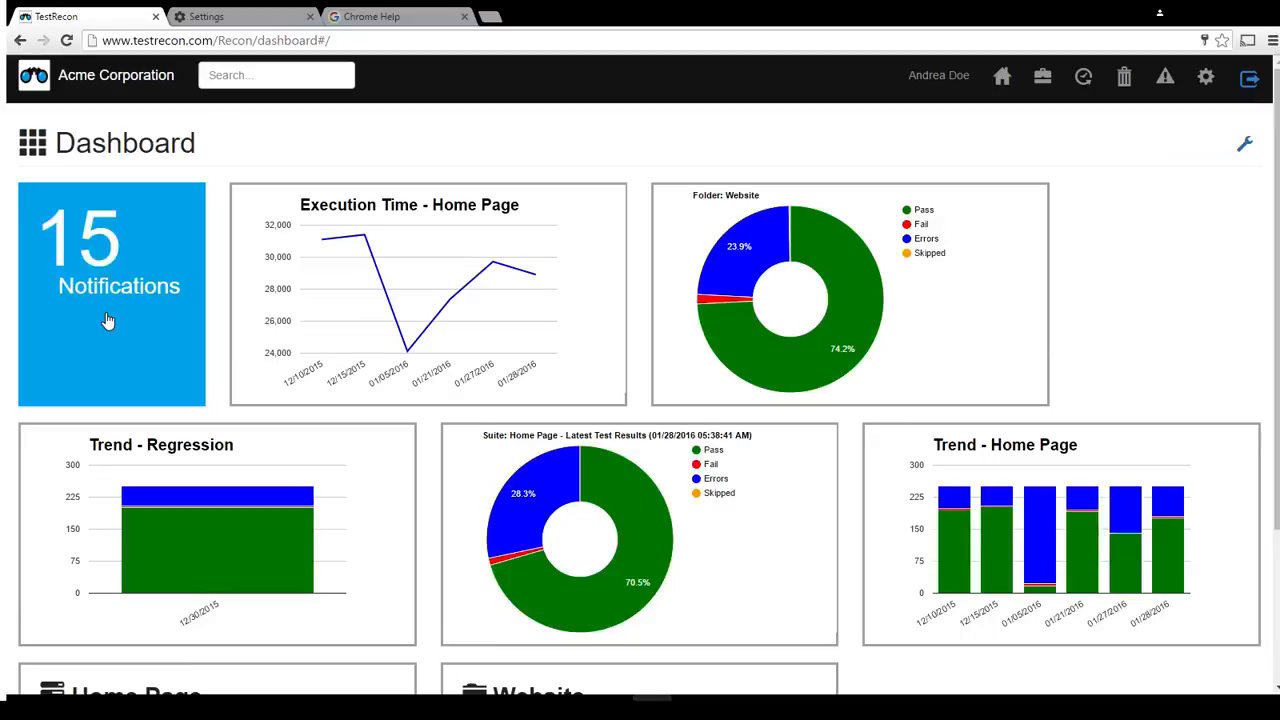
Step: Open the notifications from the dashboard tile and look through the recent activity list
{"action": "left_click", "coordinate": [110, 254]}
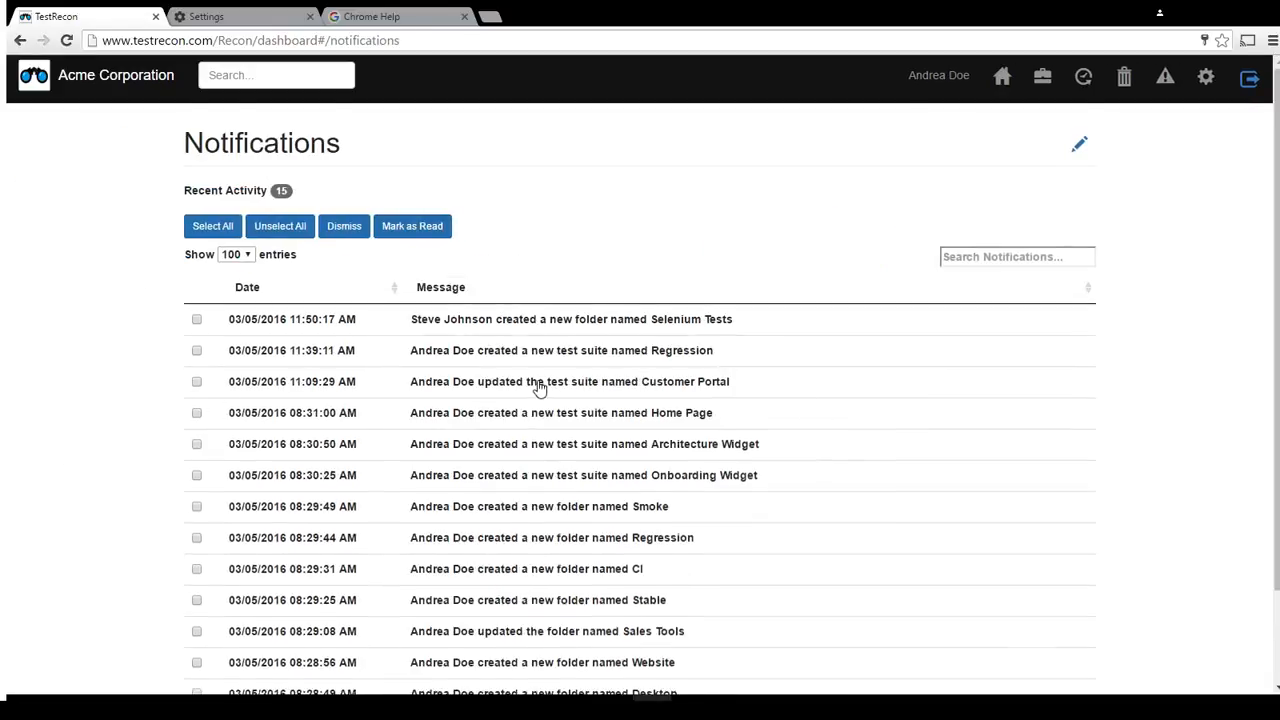
{"action": "scroll", "coordinate": [538, 388], "scroll_direction": "down", "scroll_amount": 2}
{"action": "scroll", "coordinate": [590, 445], "scroll_direction": "up", "scroll_amount": 2}
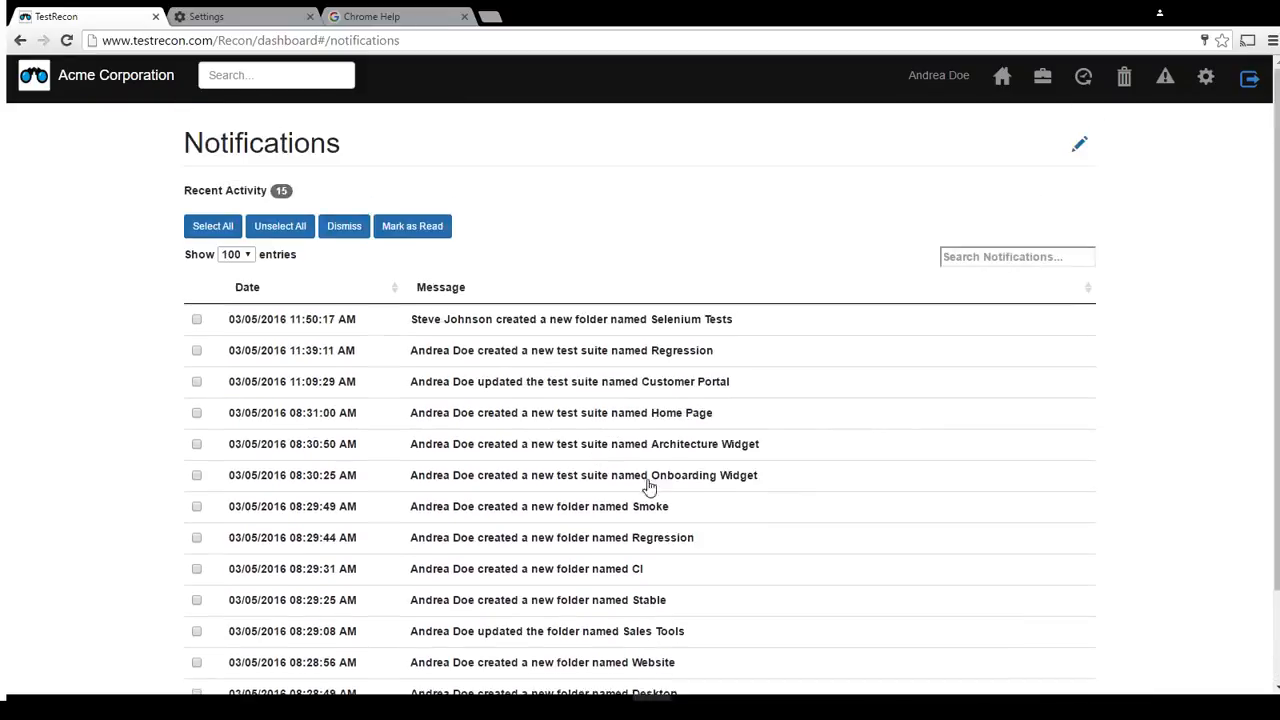